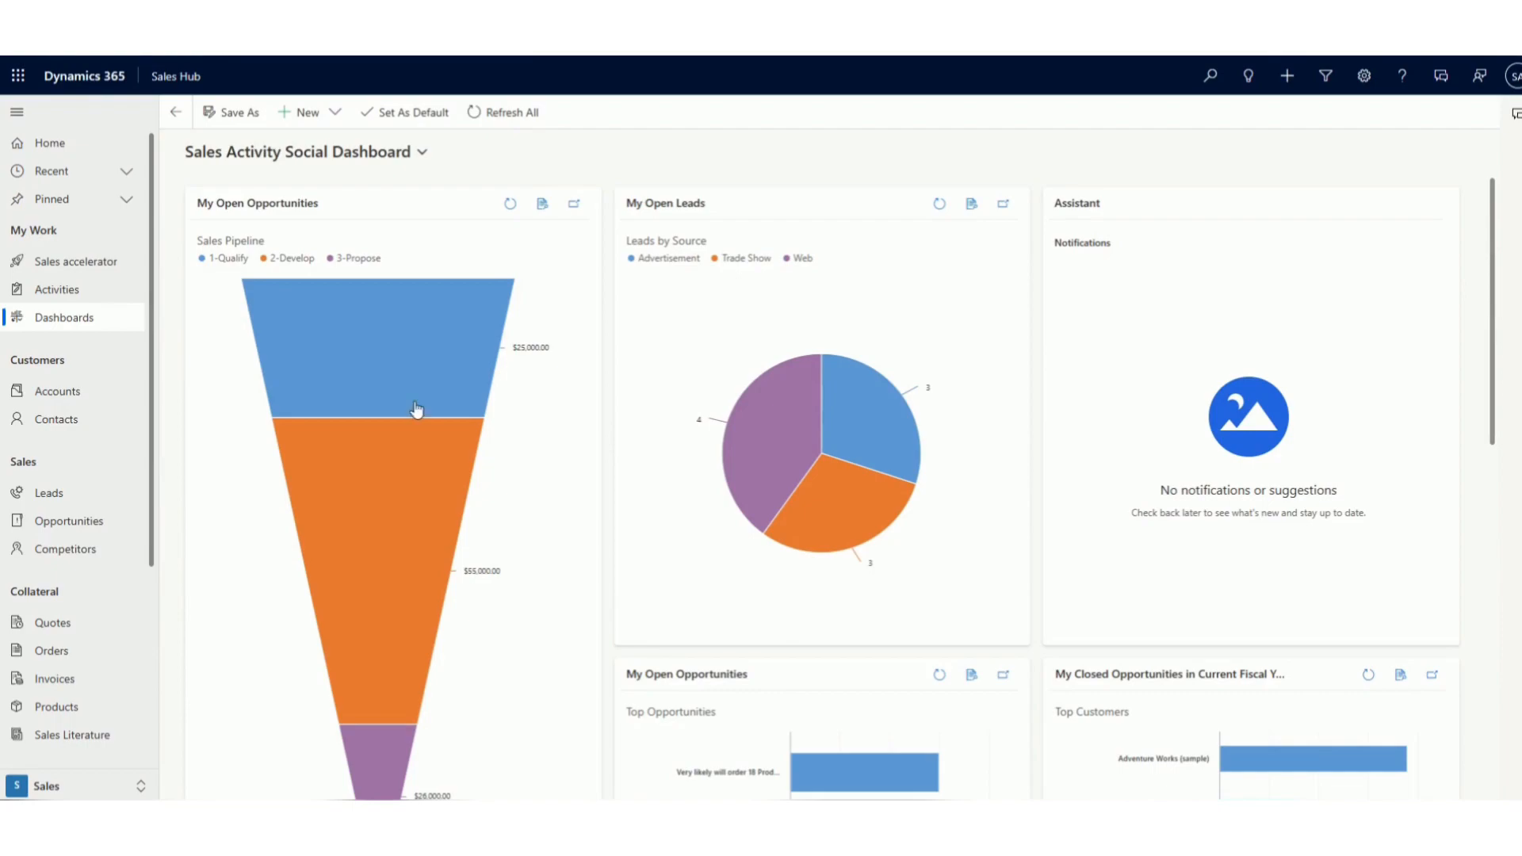
Step: Open the lead with the topic "Store is expanding - send new literature (sample)" from the open leads
click(53, 493)
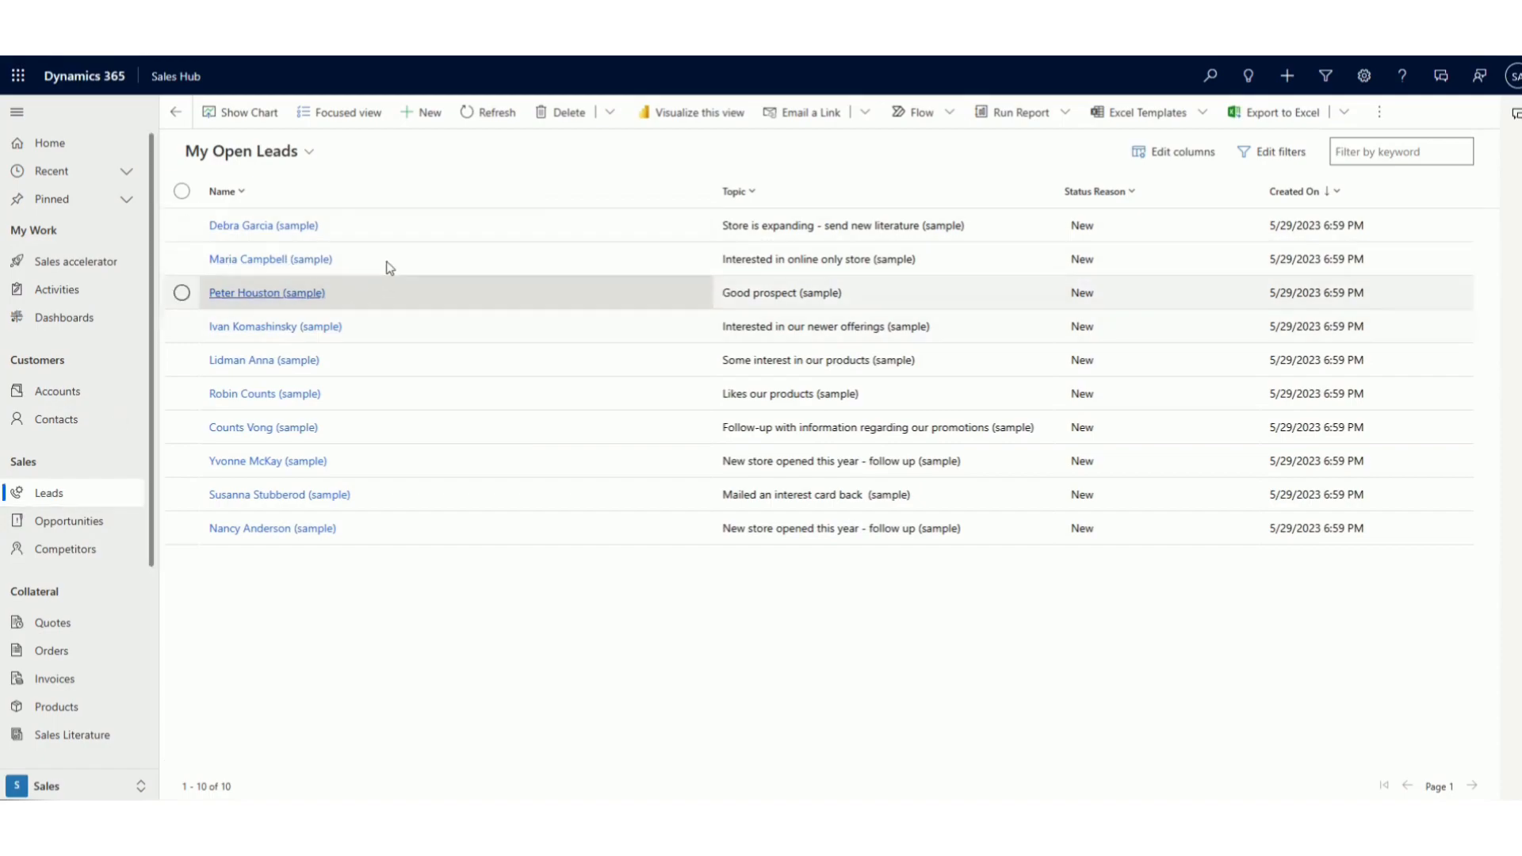
click(366, 230)
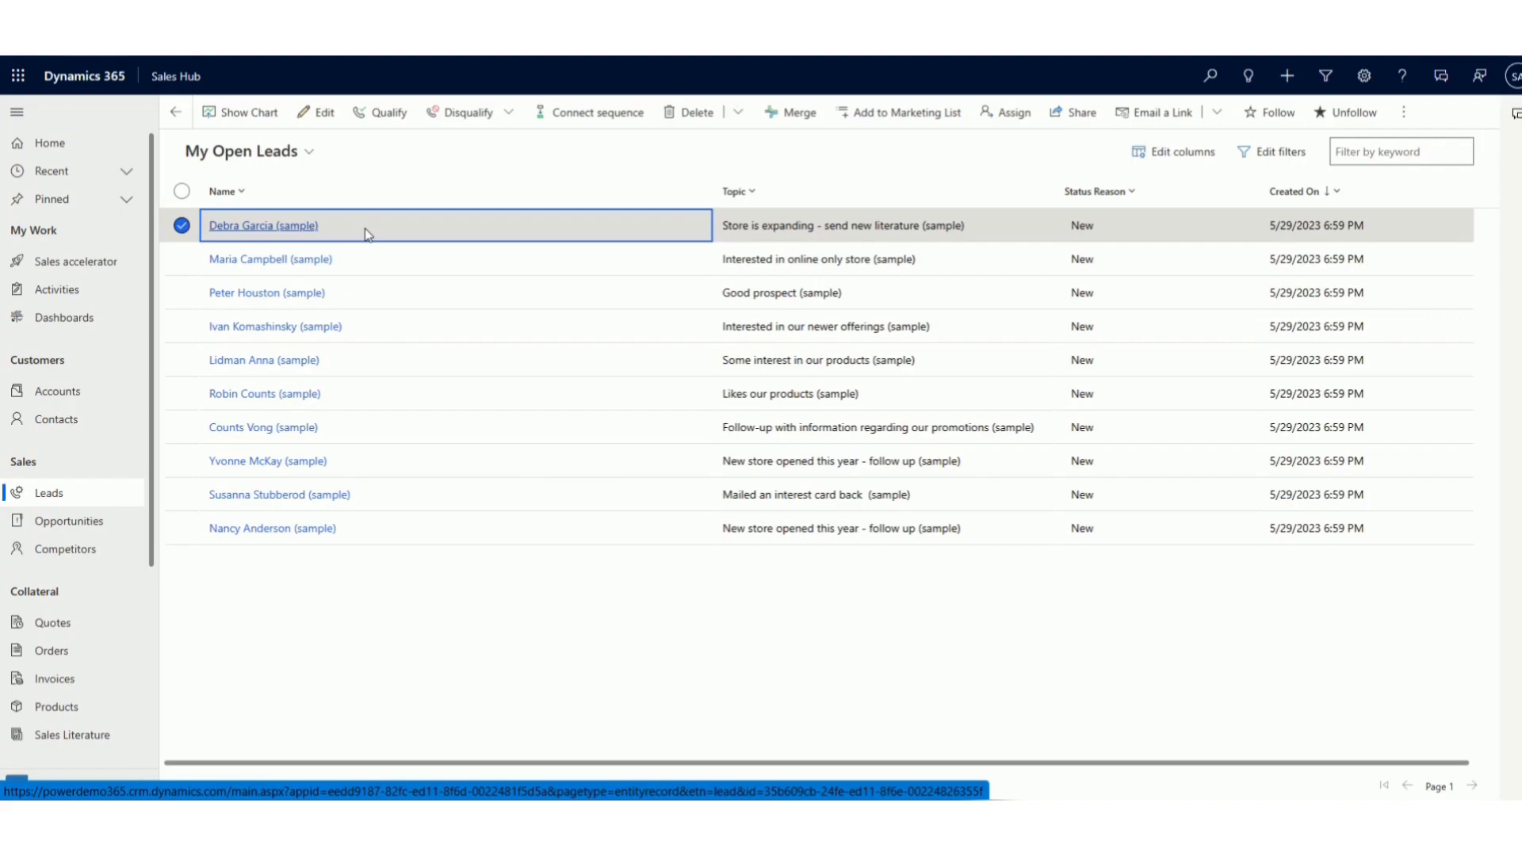
click(366, 229)
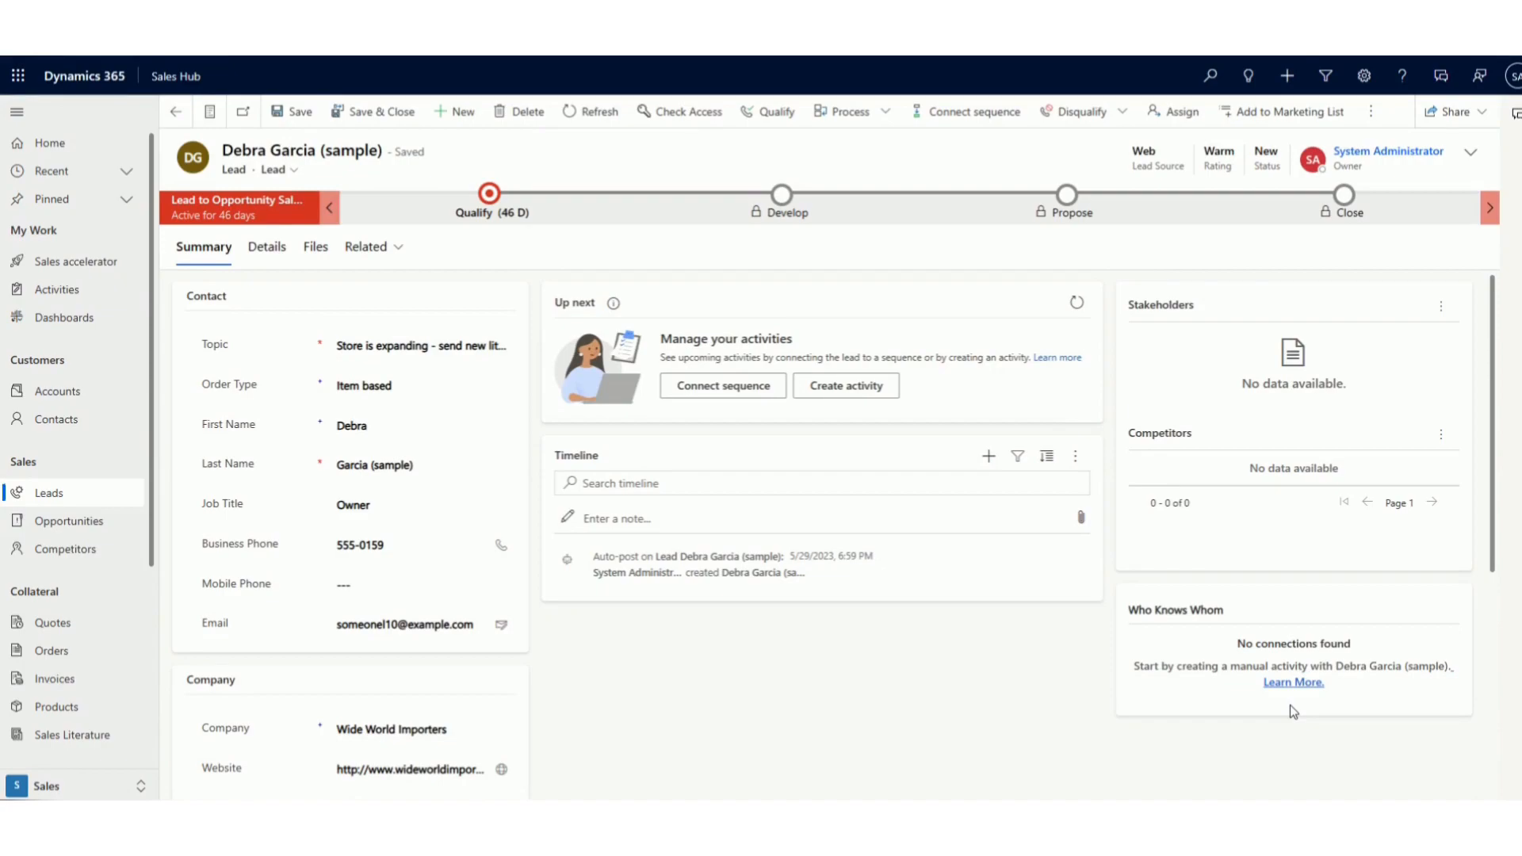
Step: Examine the lead's Order Type options and its contact and company information
click(482, 391)
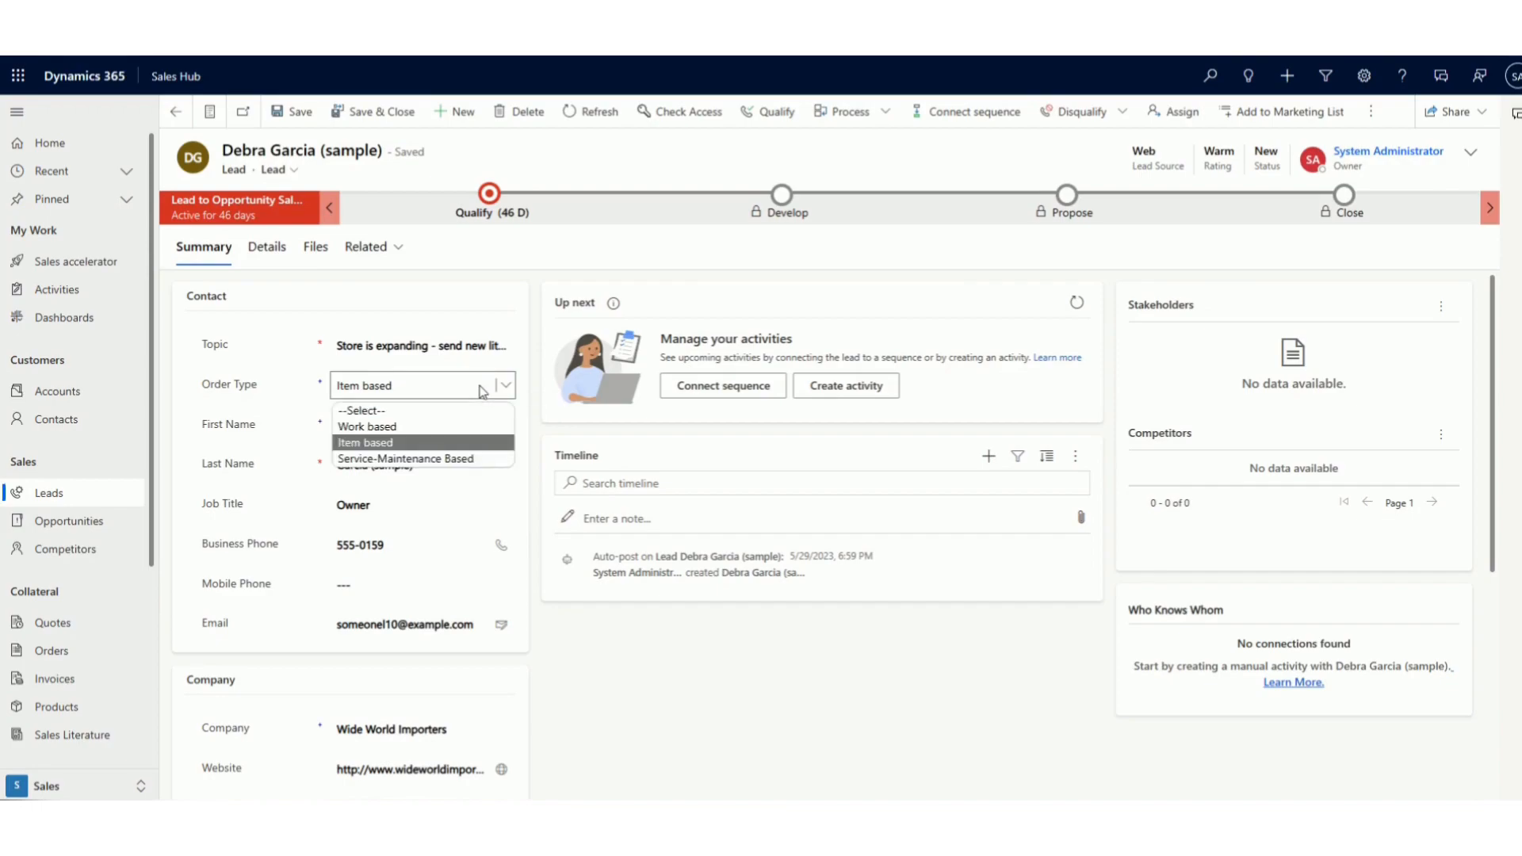
click(482, 392)
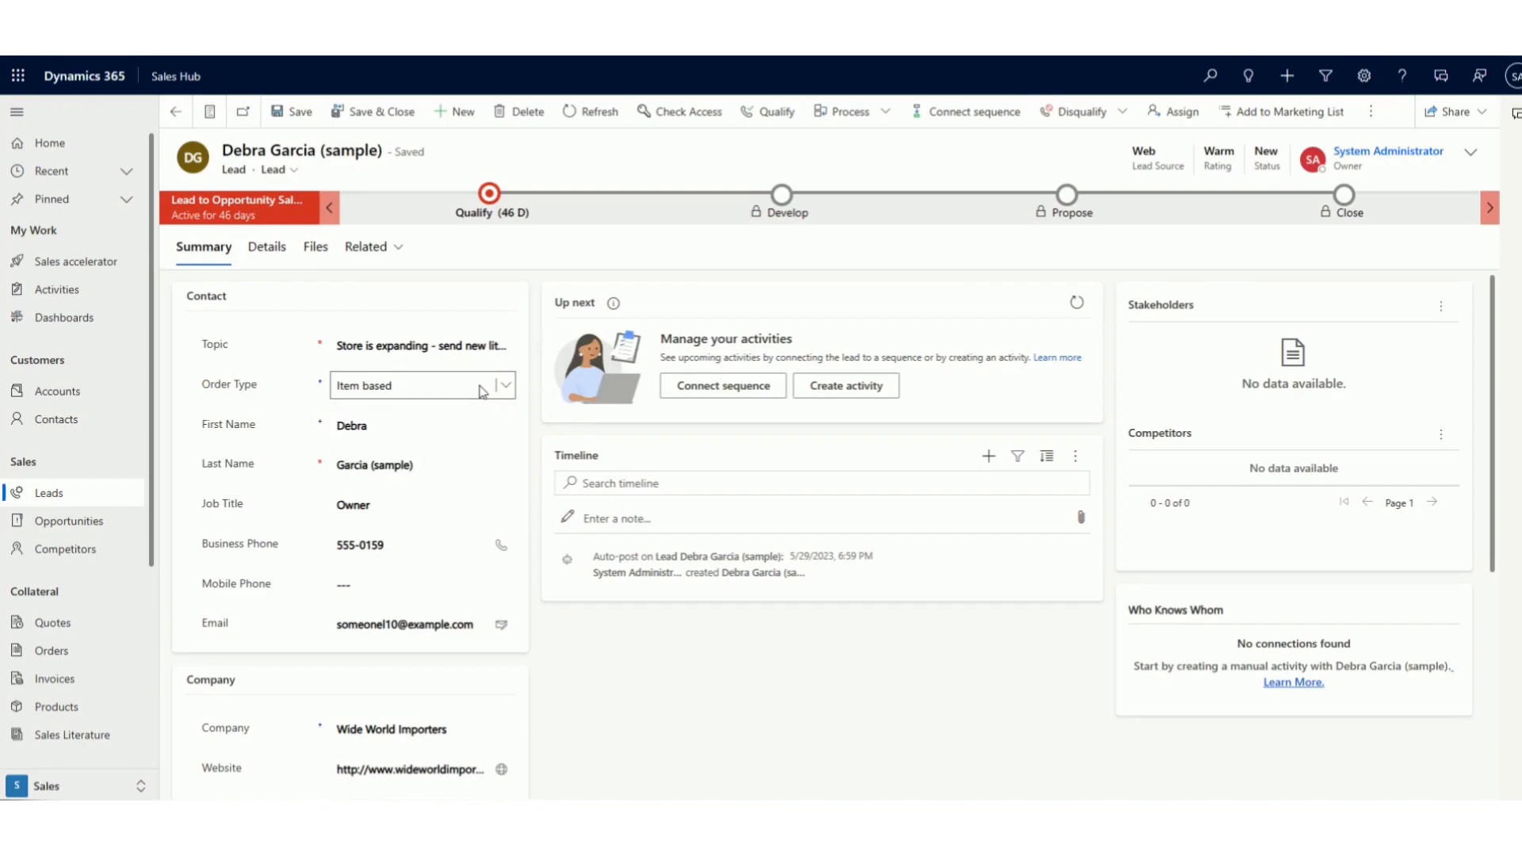
click(493, 428)
scroll(615, 655, down, 3)
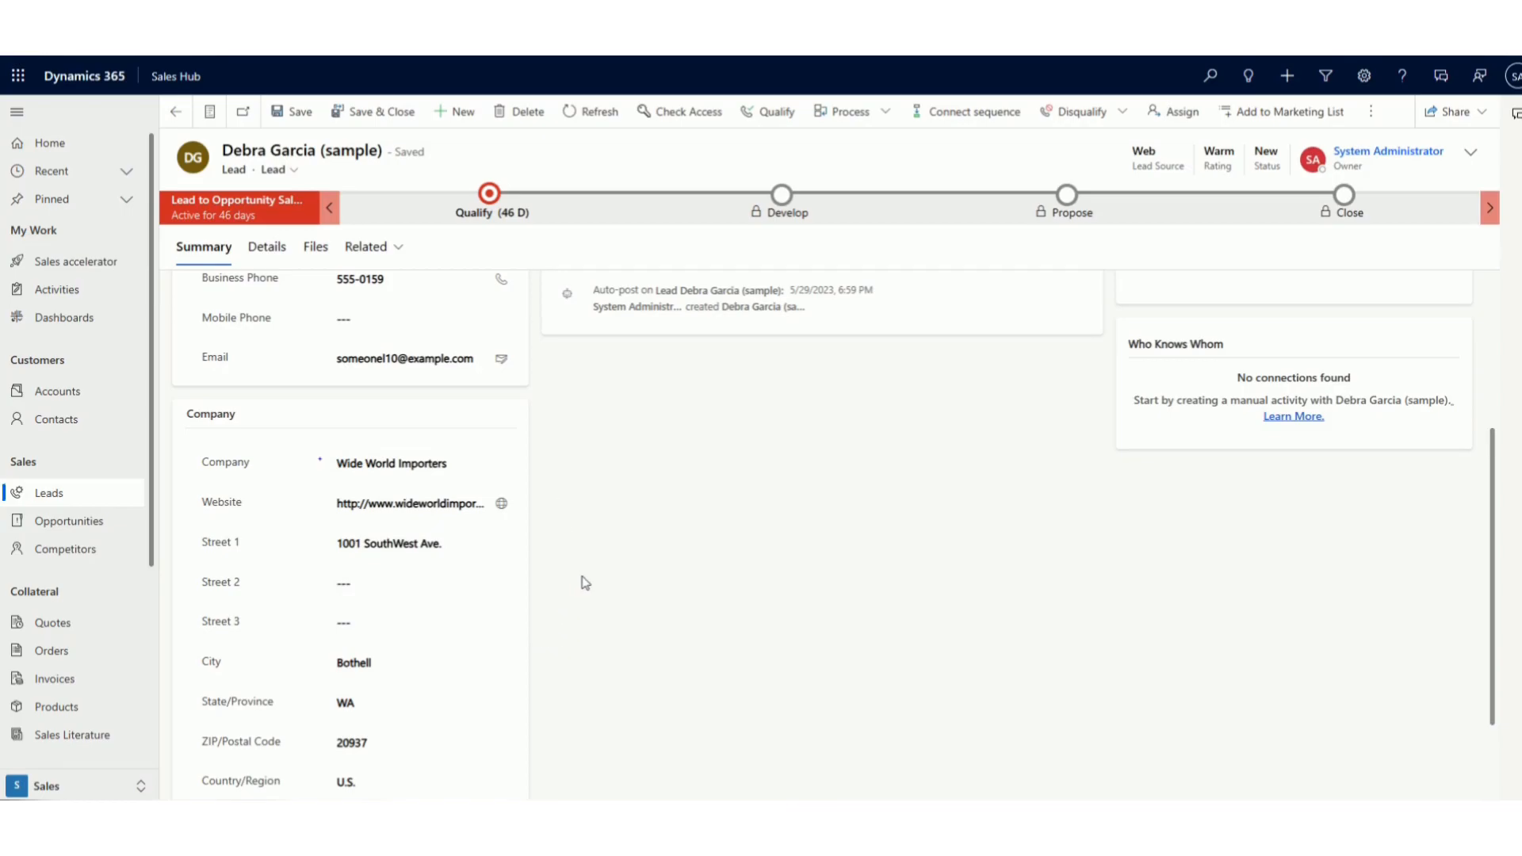
scroll(585, 582, up, 3)
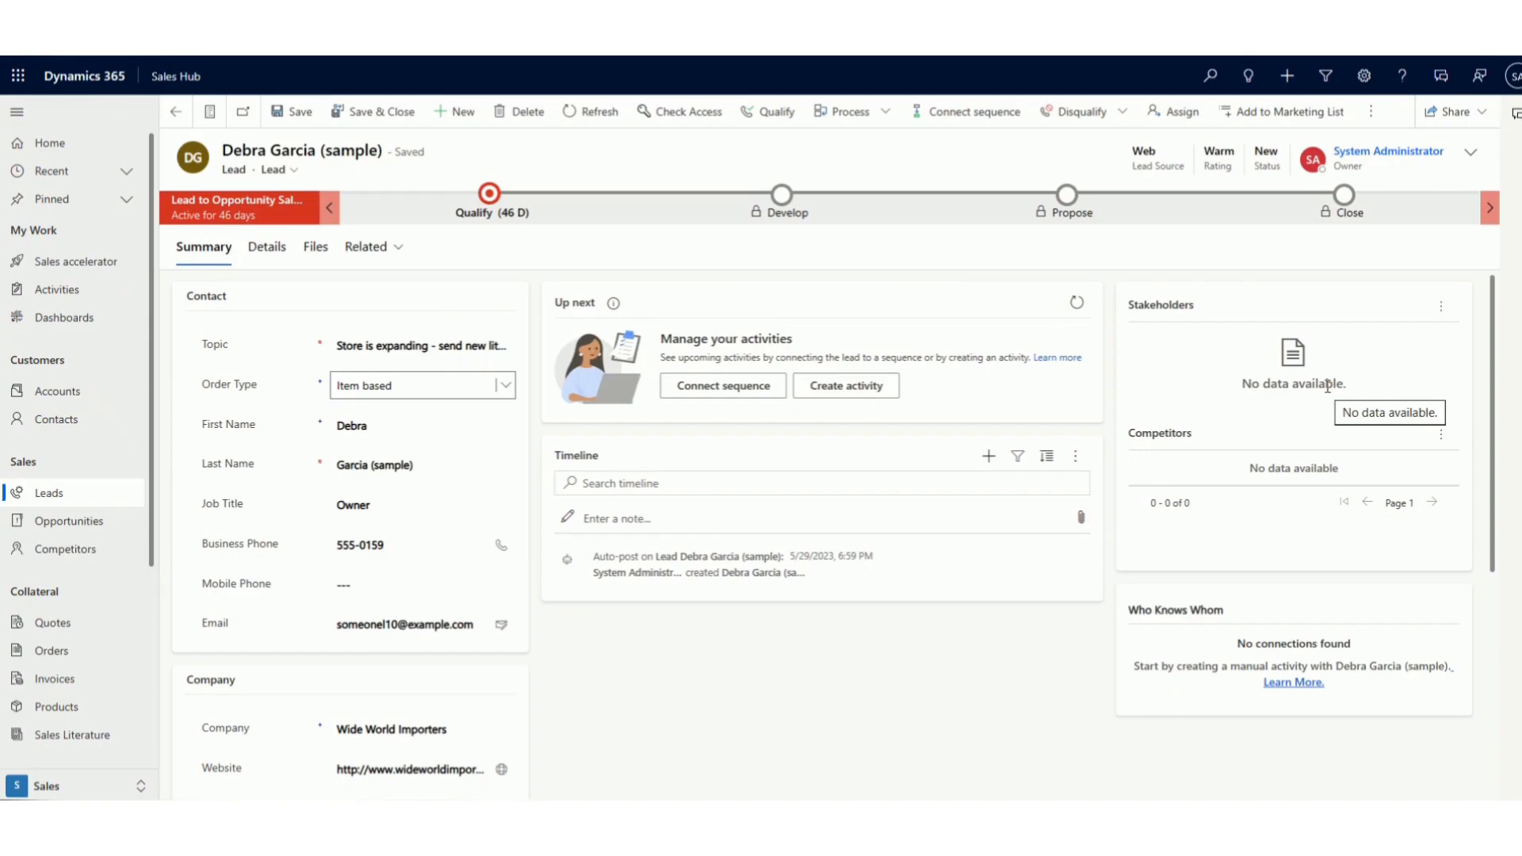
Step: Review the lead's details, files and related record types, and return to its summary
click(267, 248)
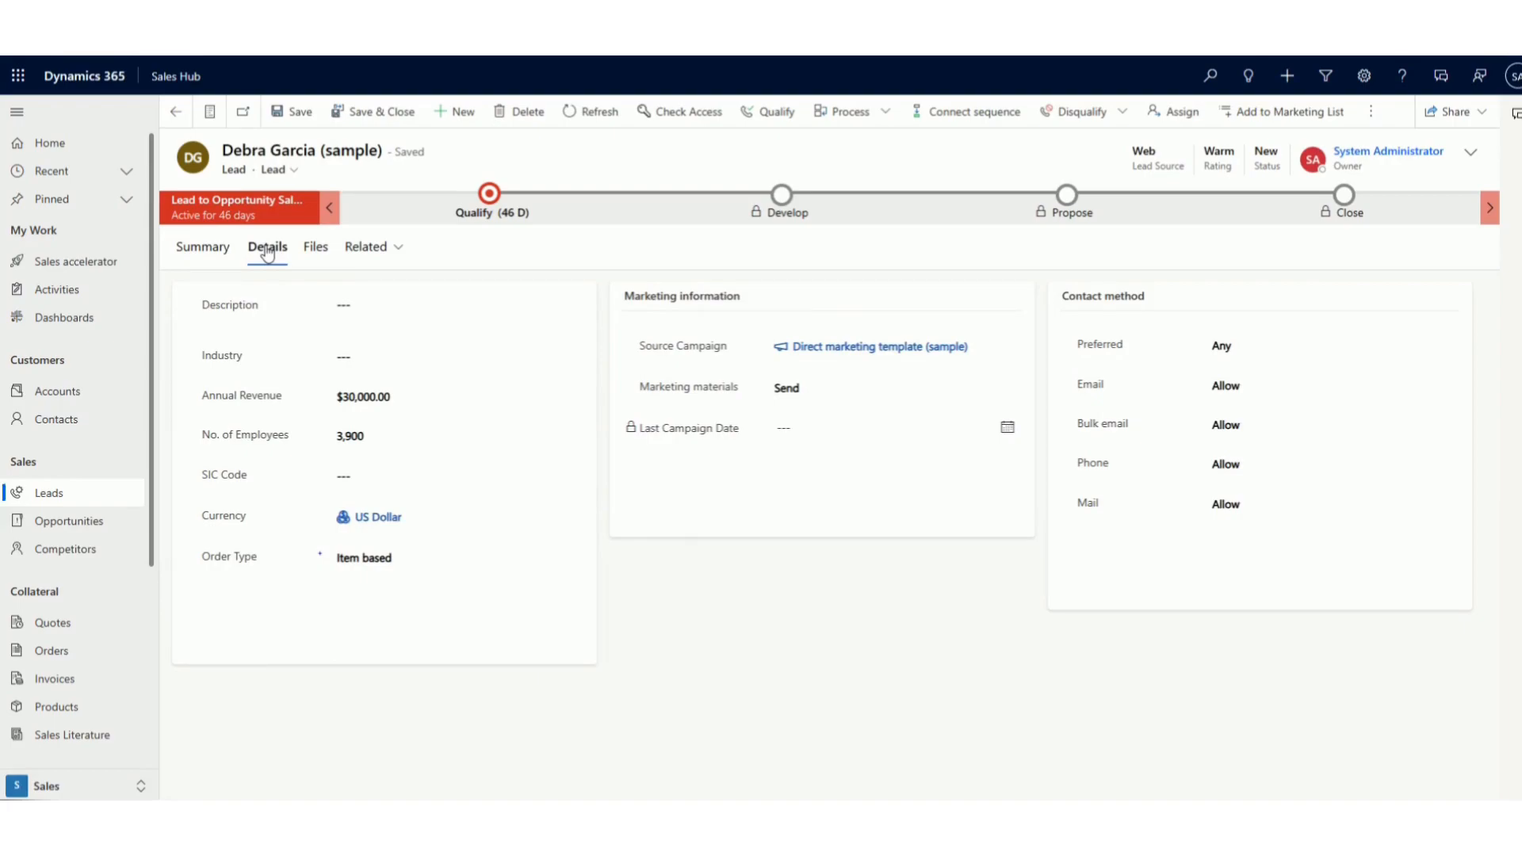
click(313, 251)
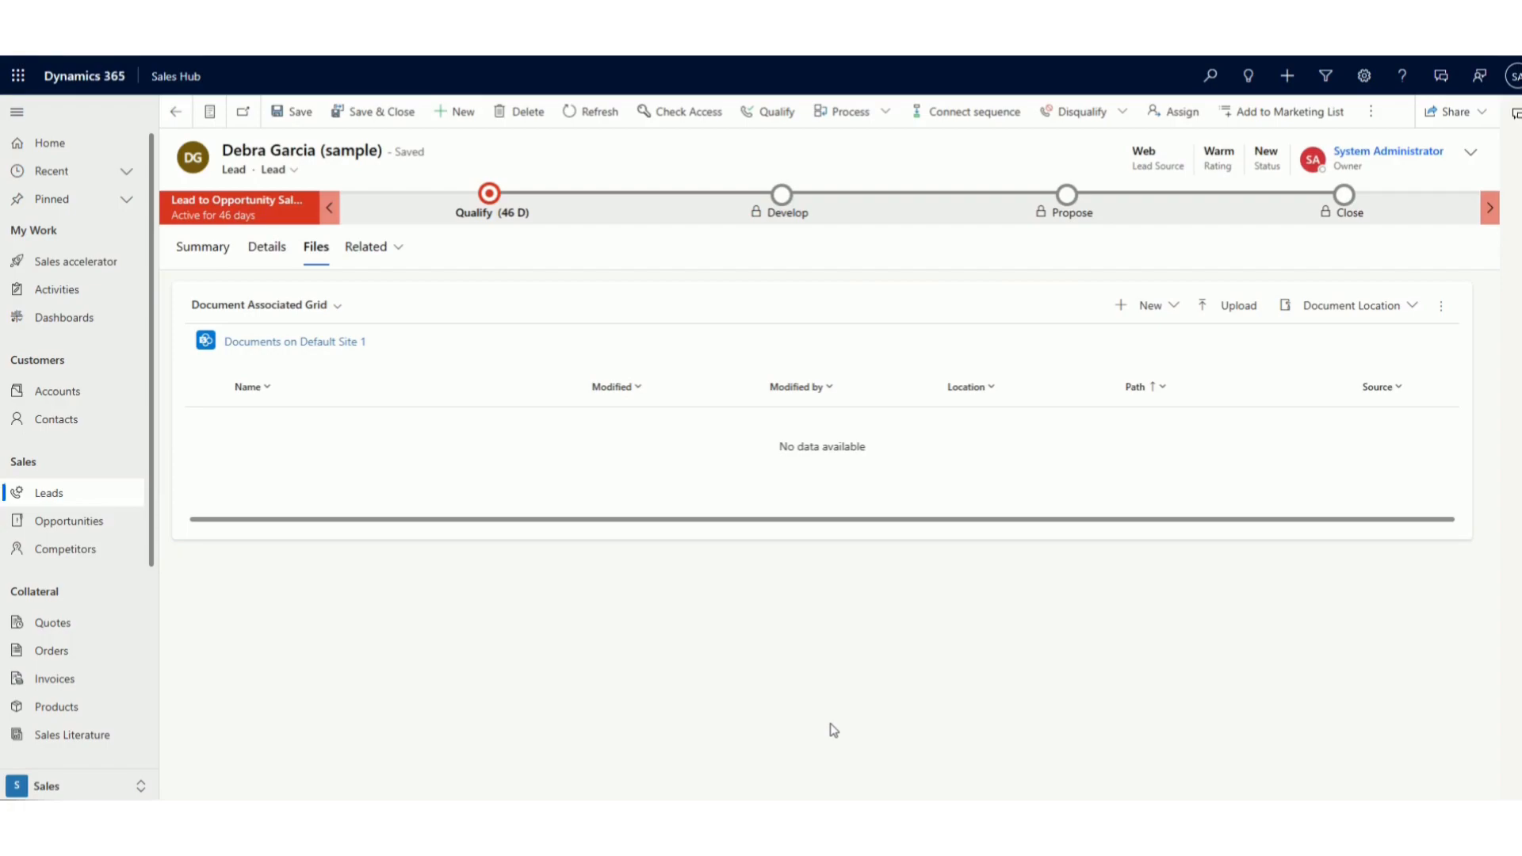
click(399, 249)
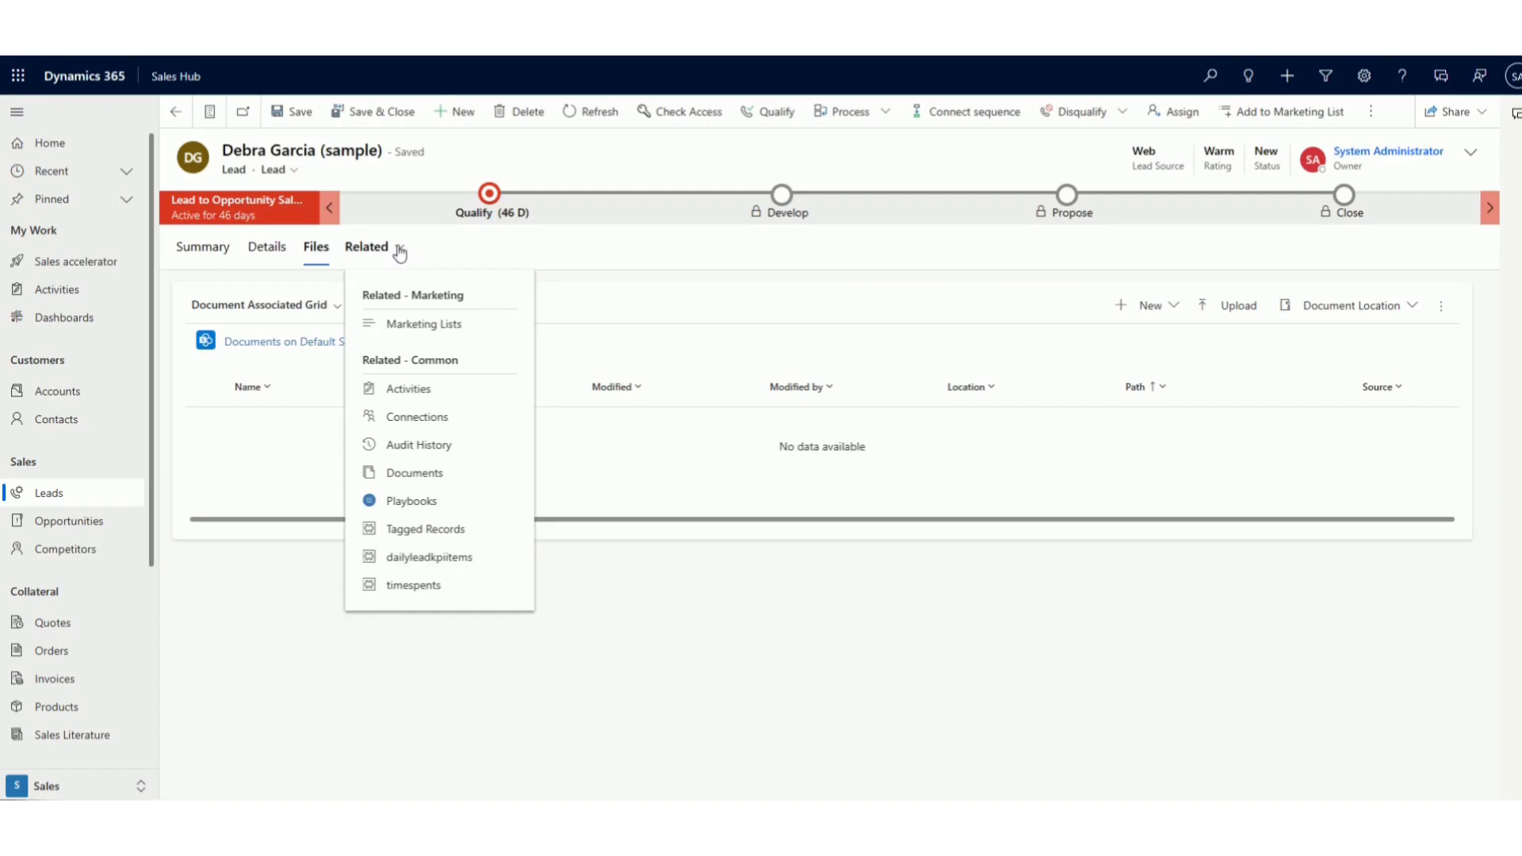
click(188, 252)
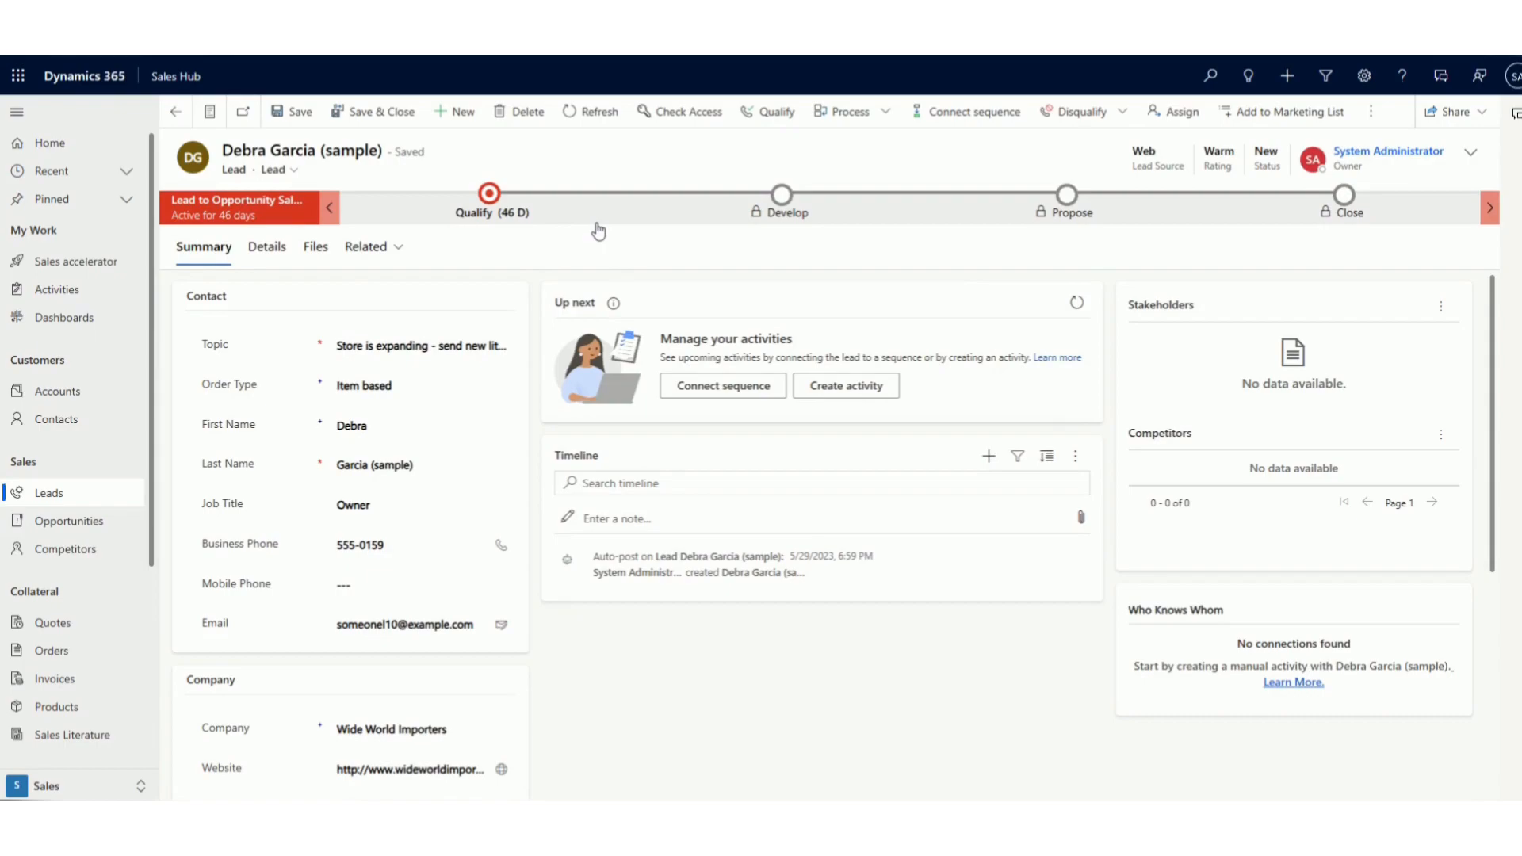
Step: Inspect the fields of the lead's Qualify stage, and look over the rest of its summary
click(490, 194)
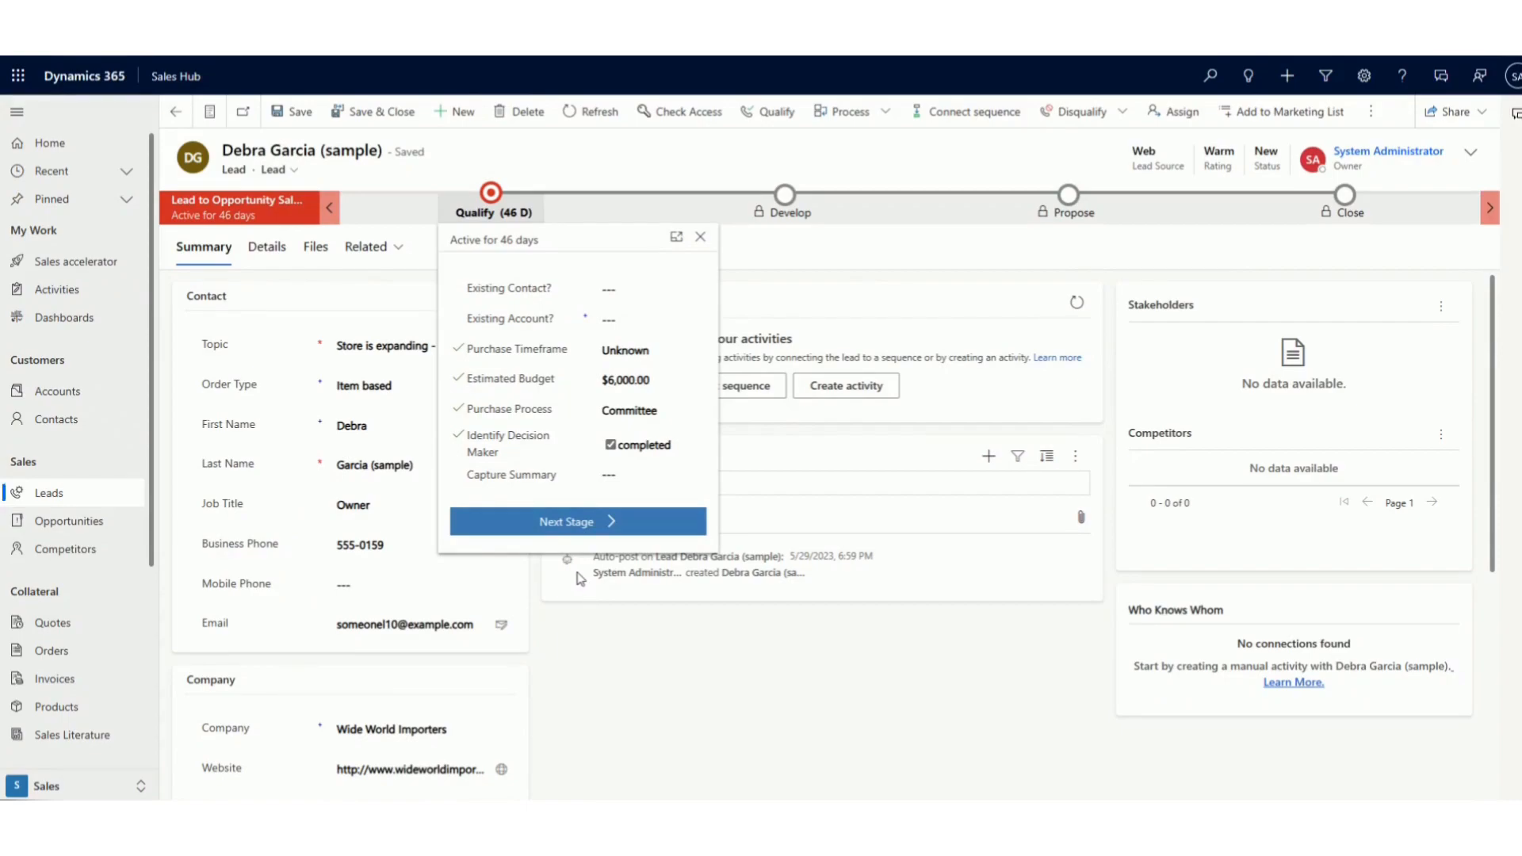
click(669, 671)
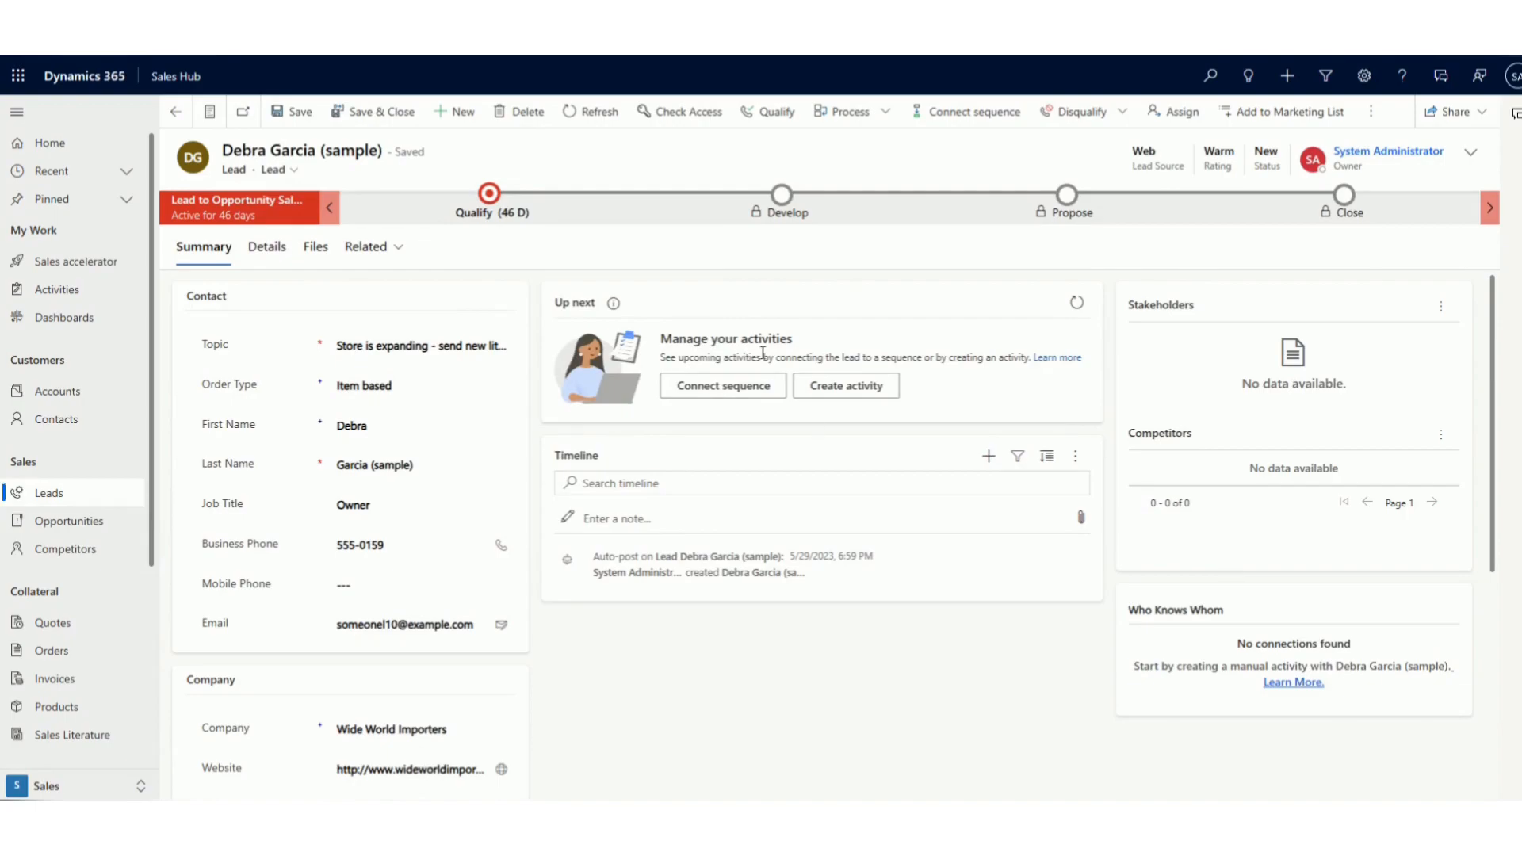
scroll(753, 555, down, 3)
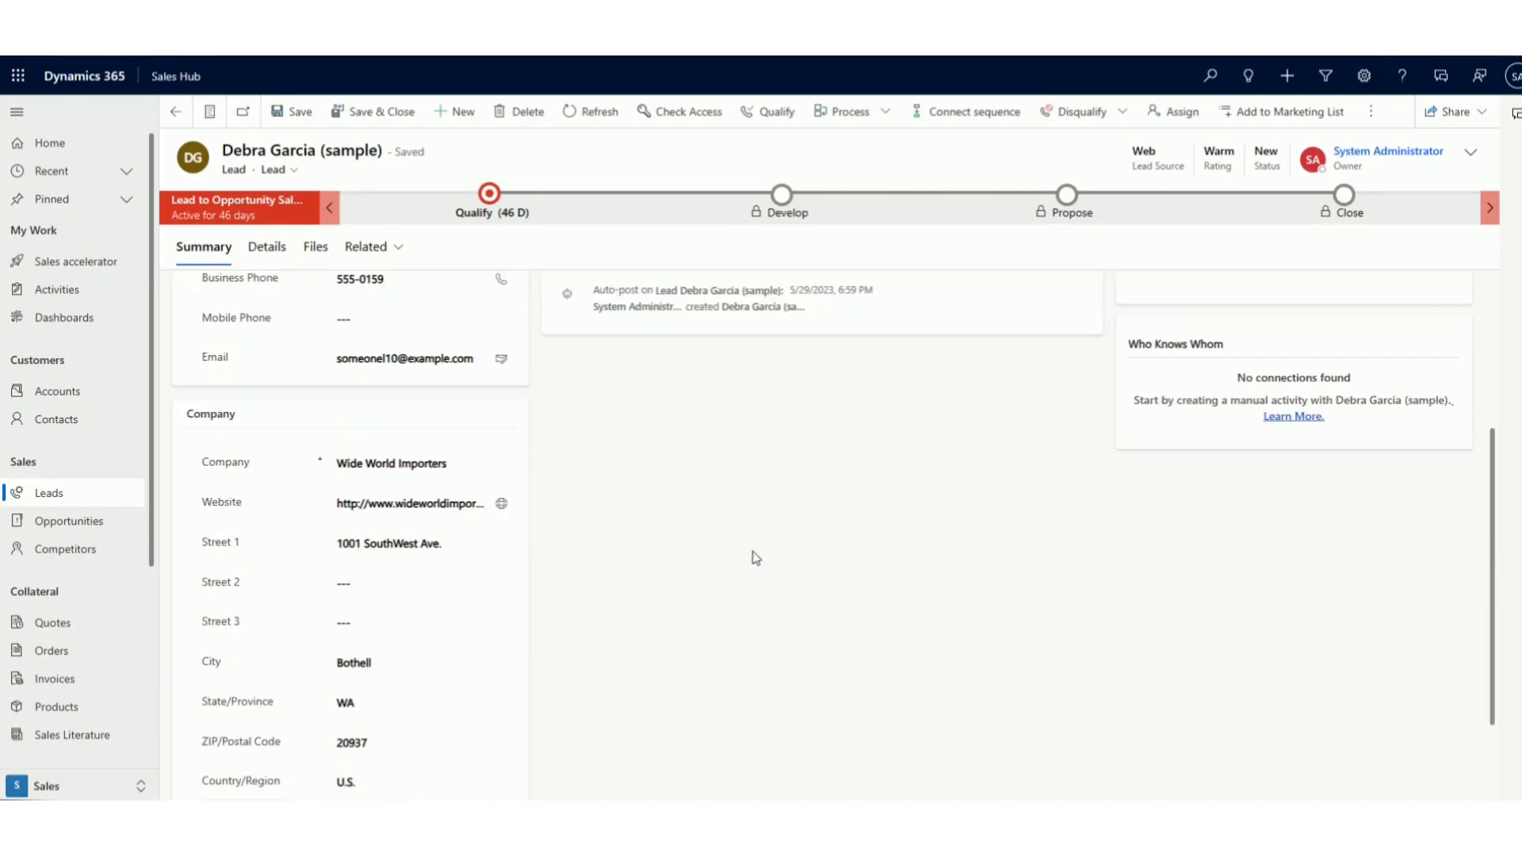
scroll(756, 558, down, 2)
scroll(755, 558, up, 5)
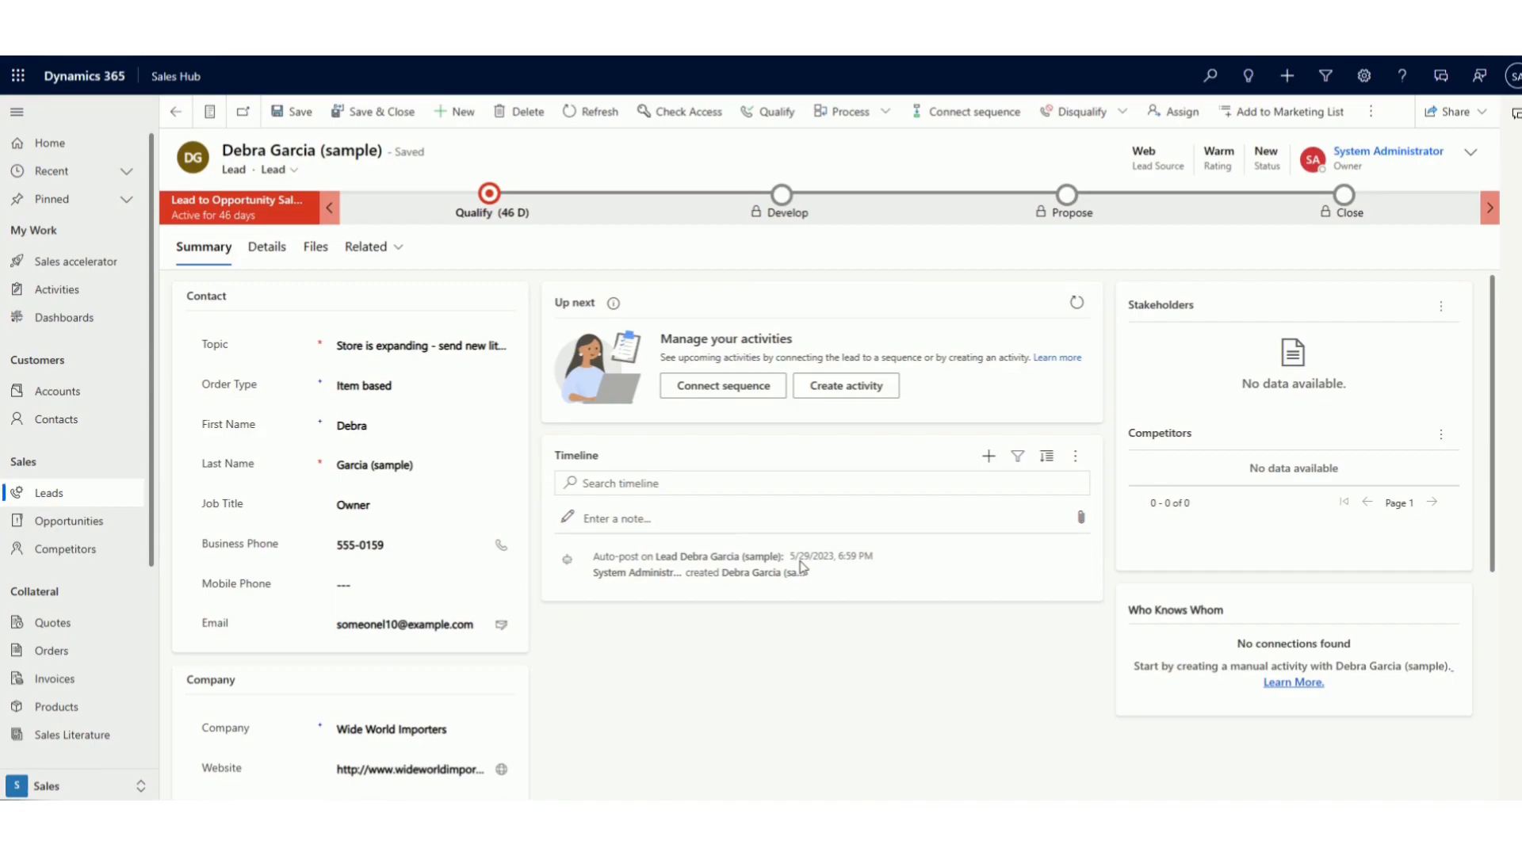
Step: View the open opportunity about restocking the supply of Product SKU AX305
click(102, 524)
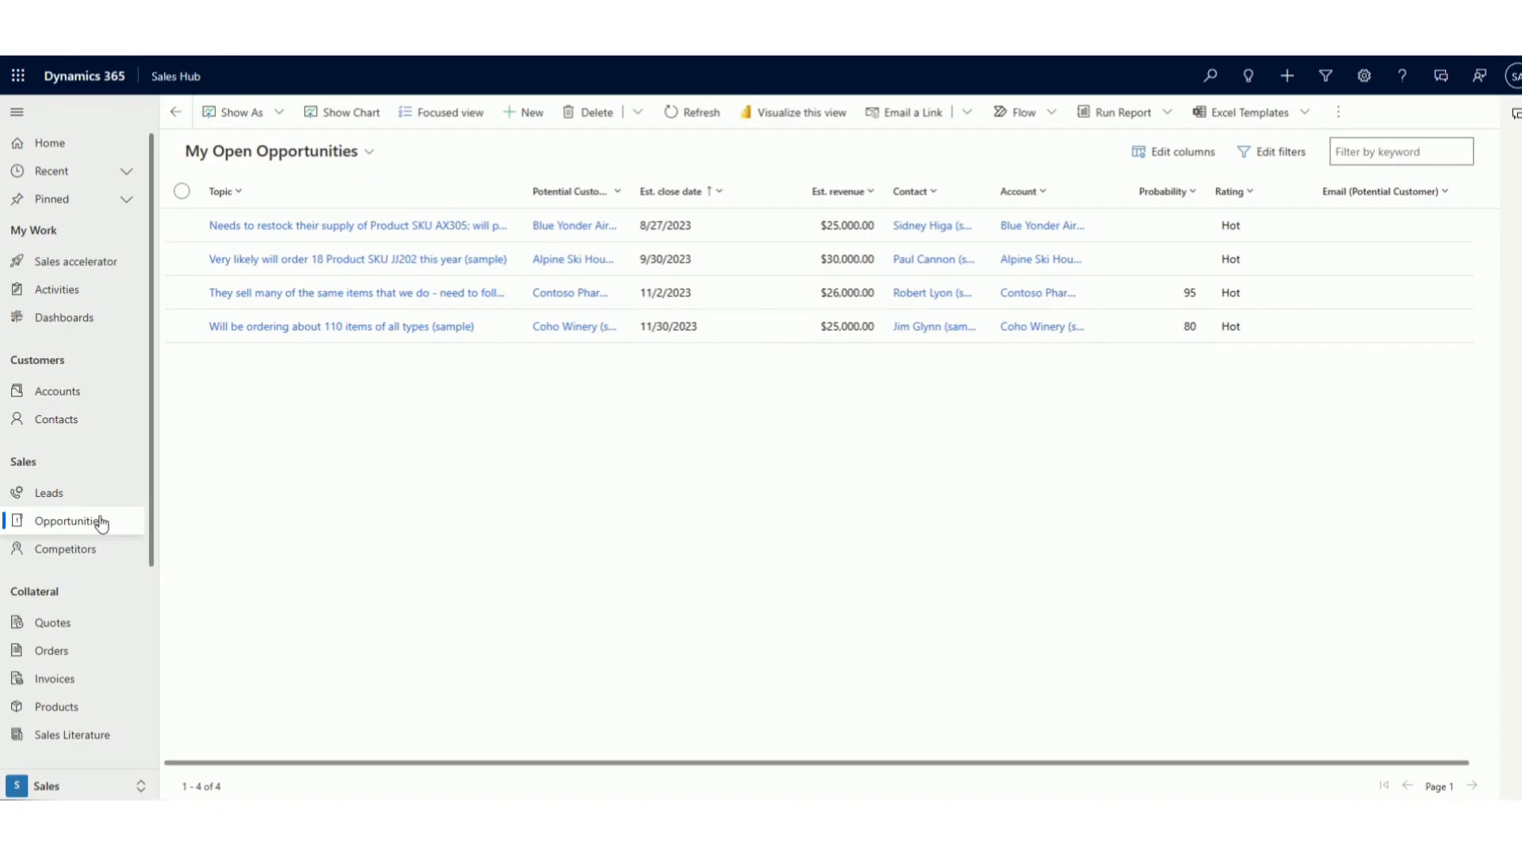
click(454, 228)
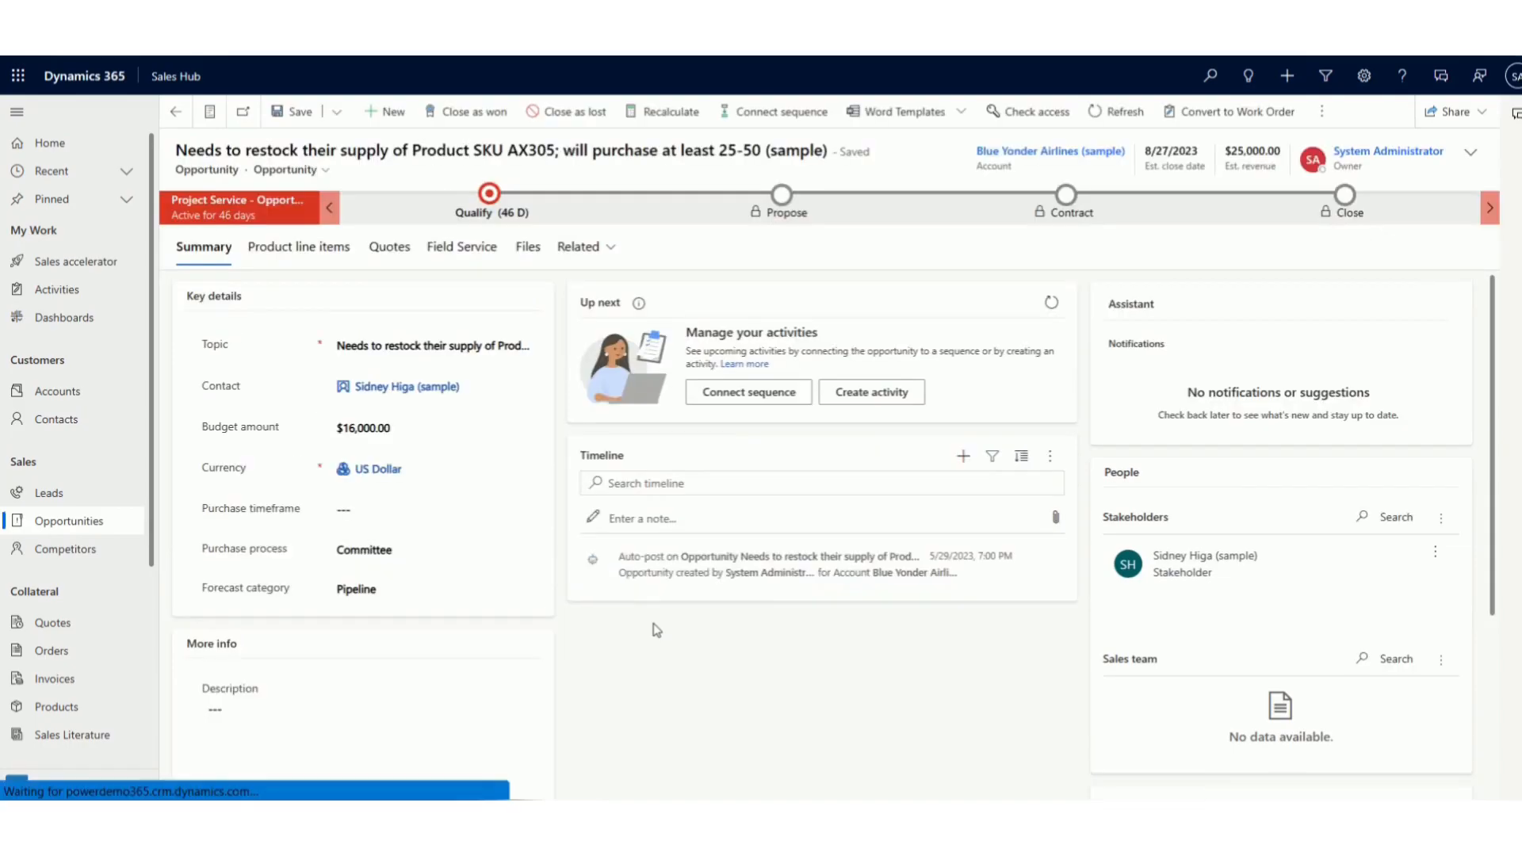
Step: Reopen the "Store is expanding - send new literature (sample)" lead and check the Capture Summary field in its Qualify stage
click(73, 503)
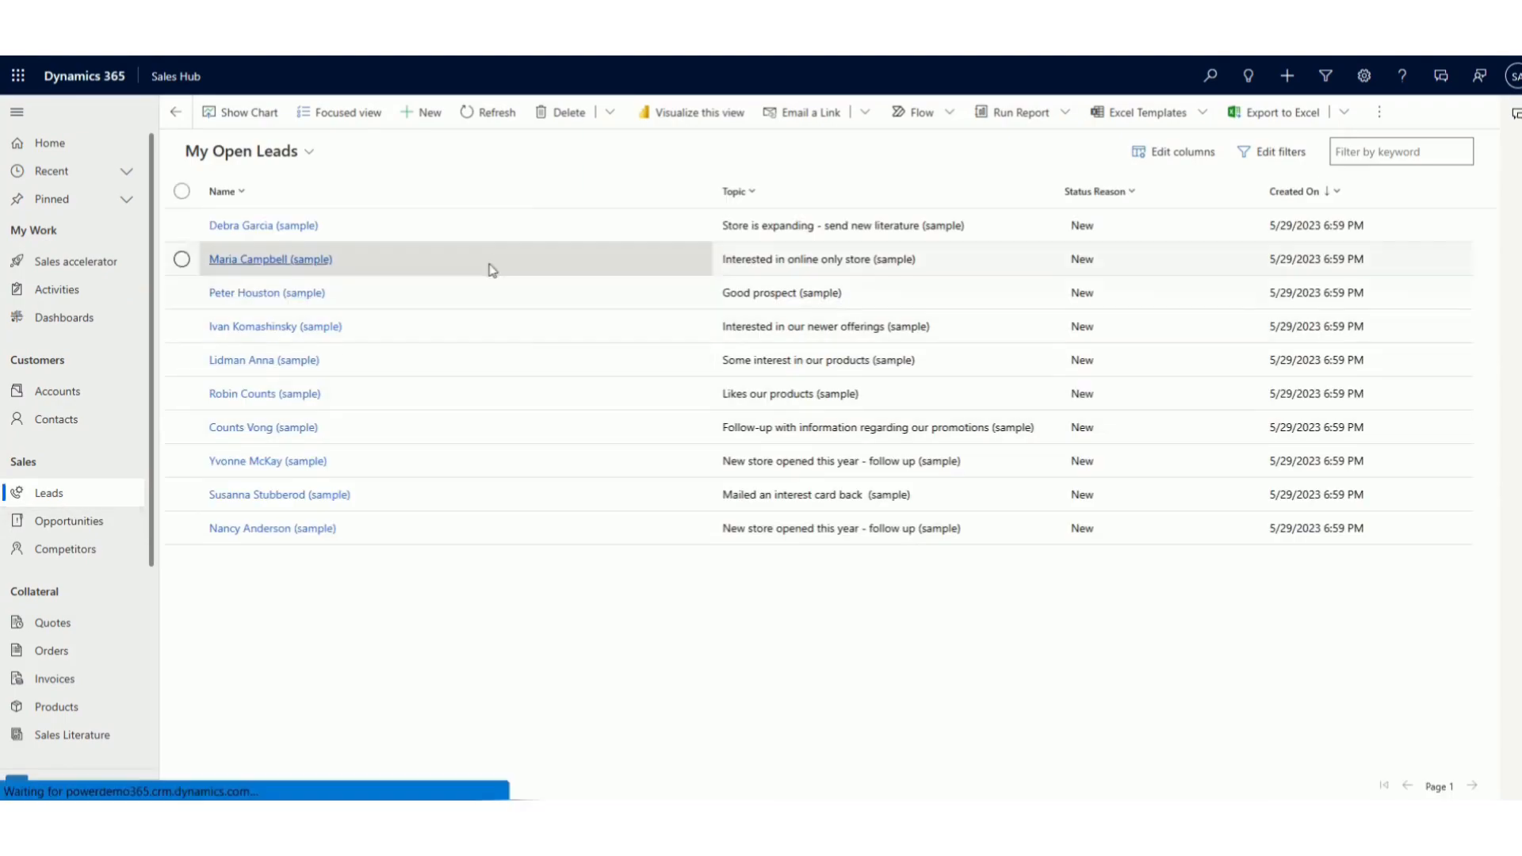
click(496, 227)
double_click(496, 227)
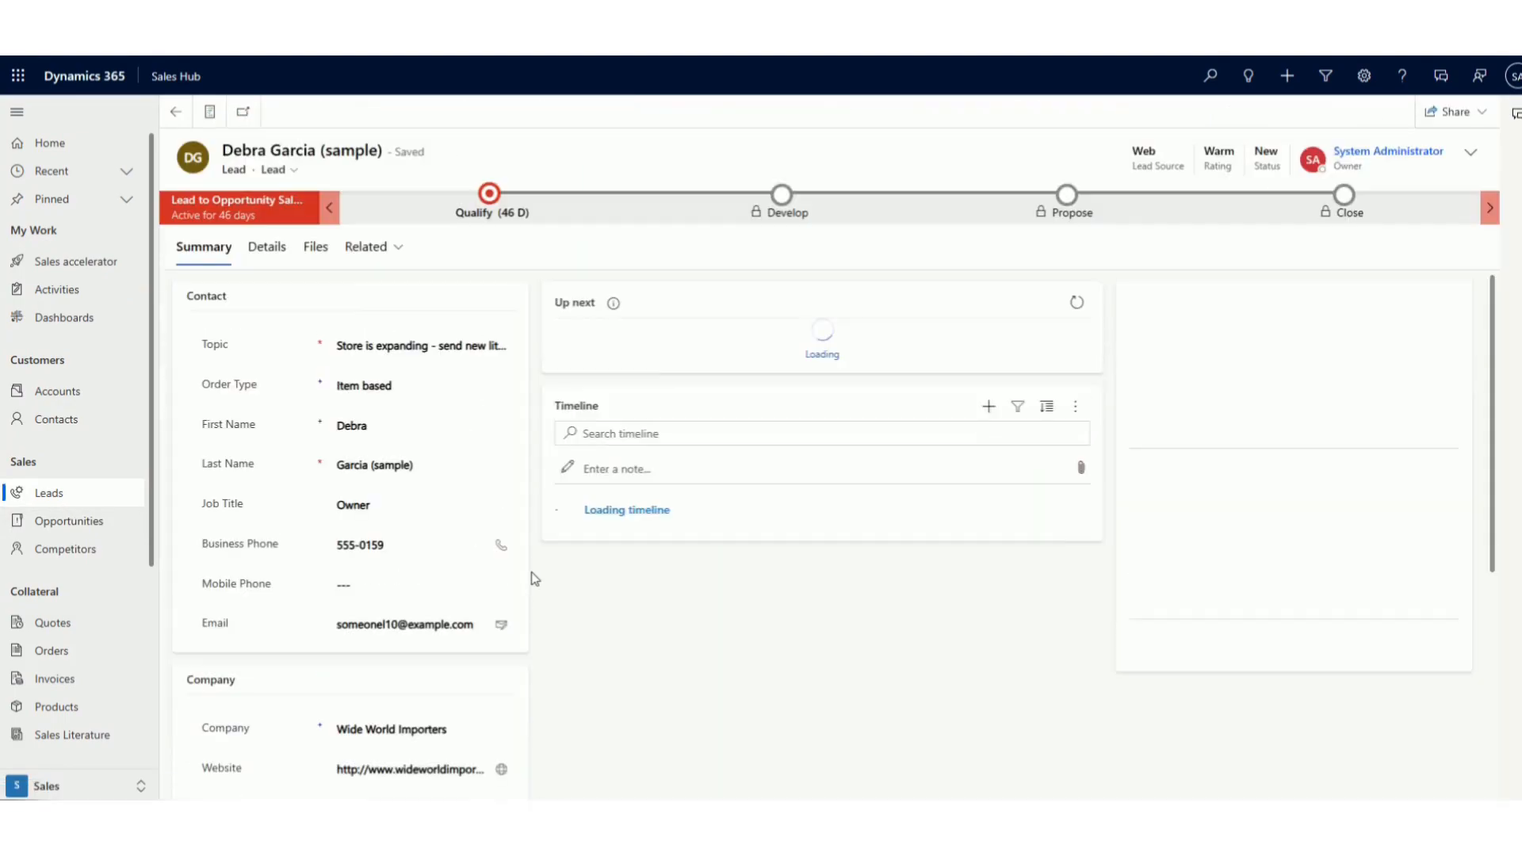
click(493, 209)
click(637, 479)
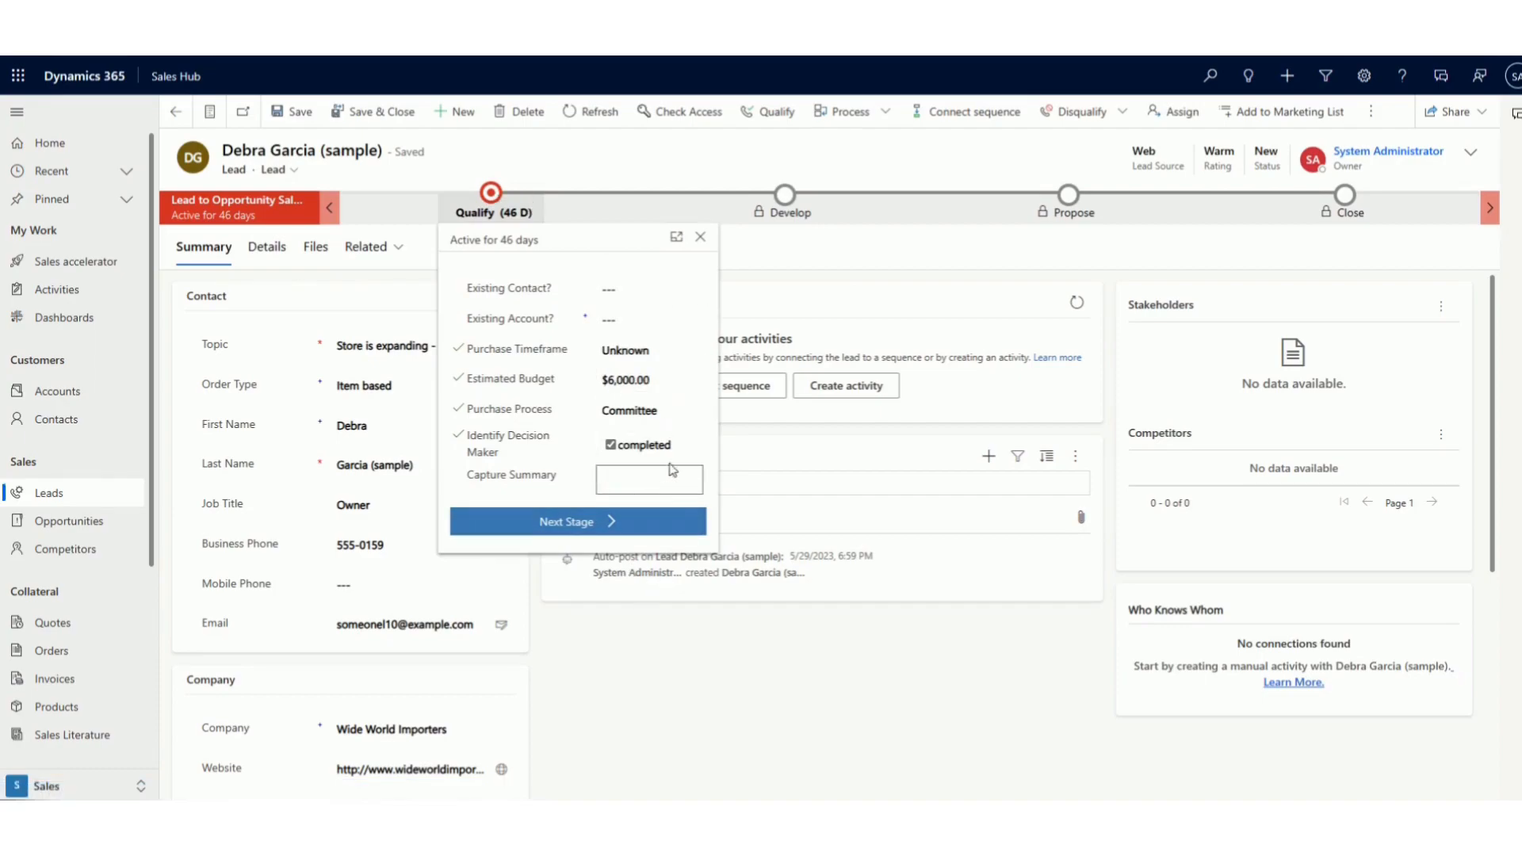
click(777, 266)
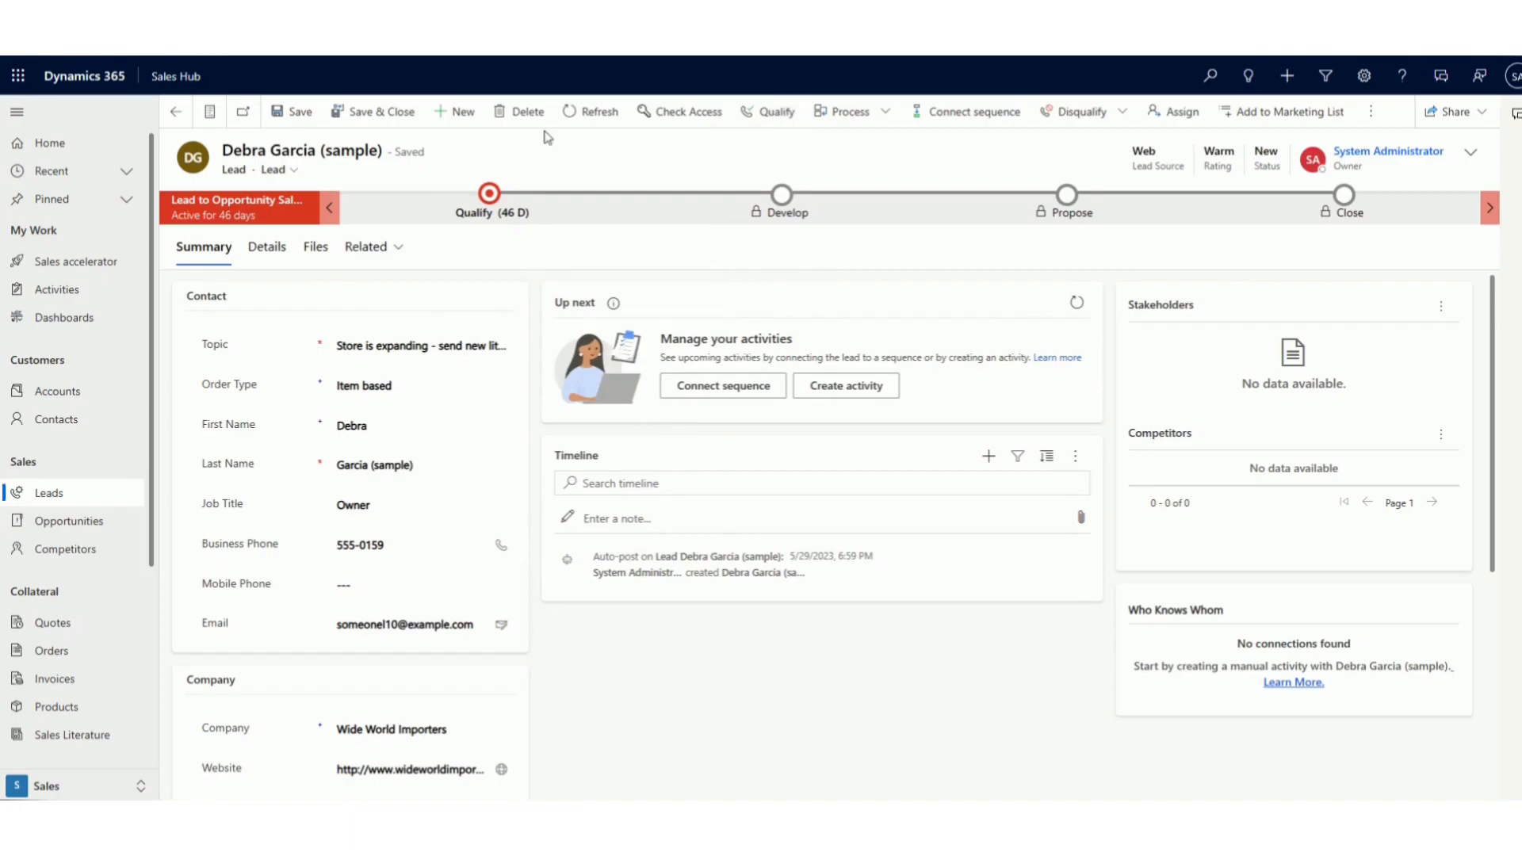
Step: Qualify the lead into an opportunity and associate it with the matched account Coho Winery
click(785, 119)
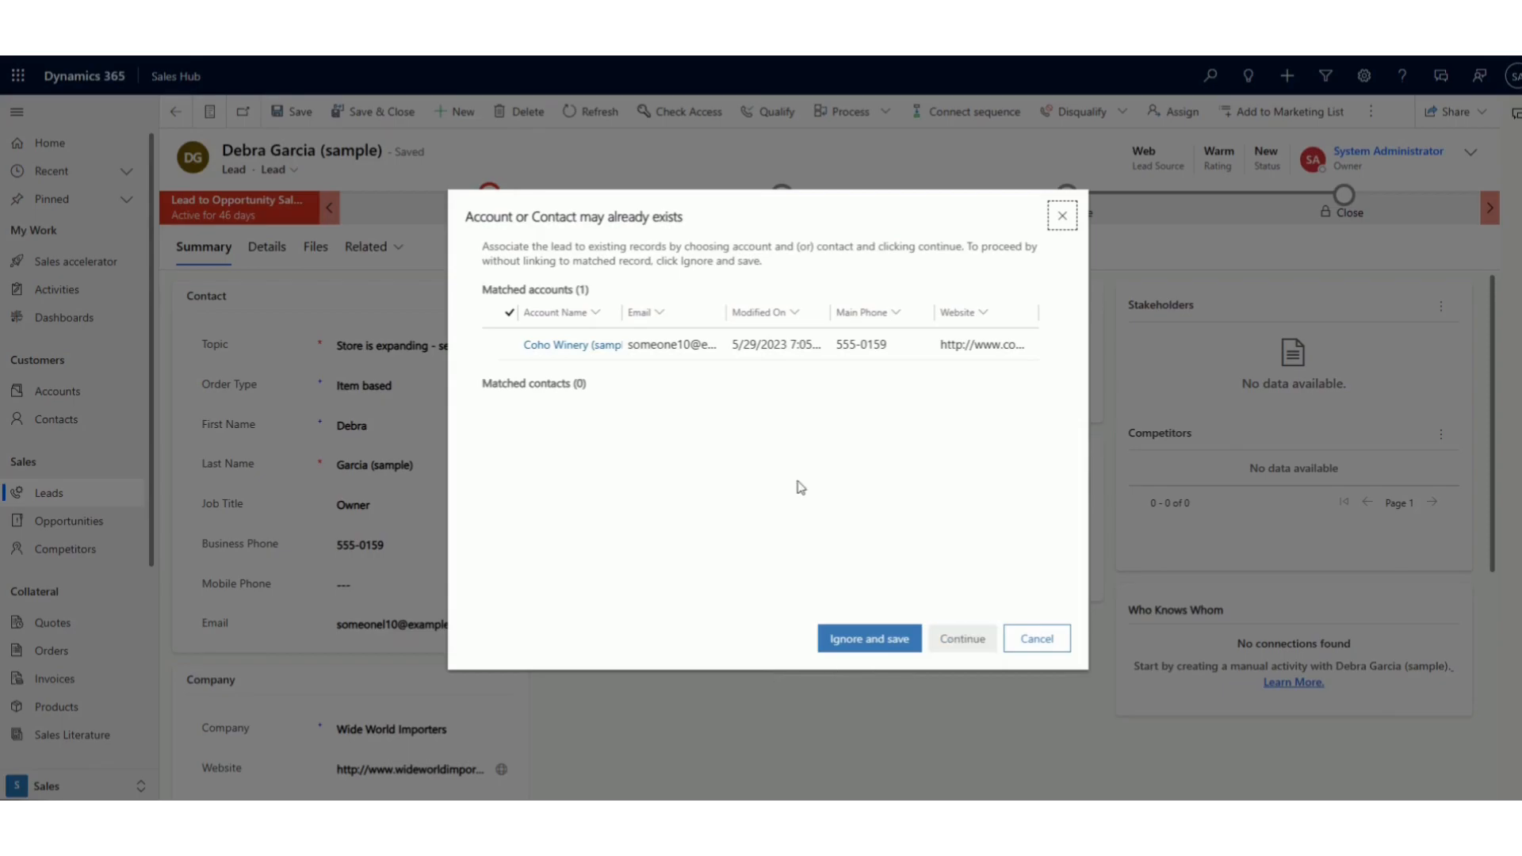
click(506, 344)
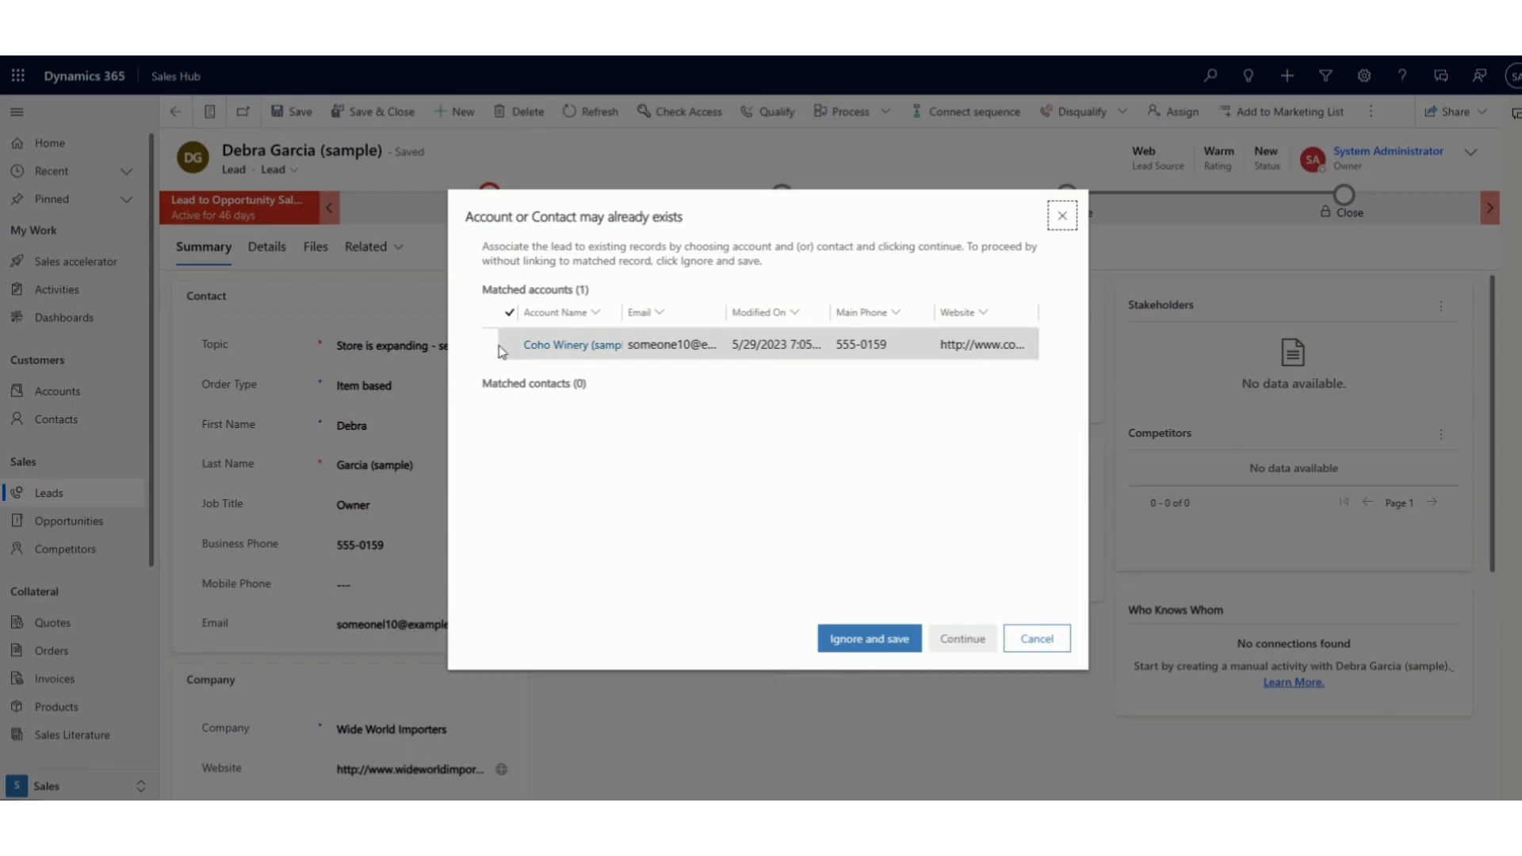
click(975, 640)
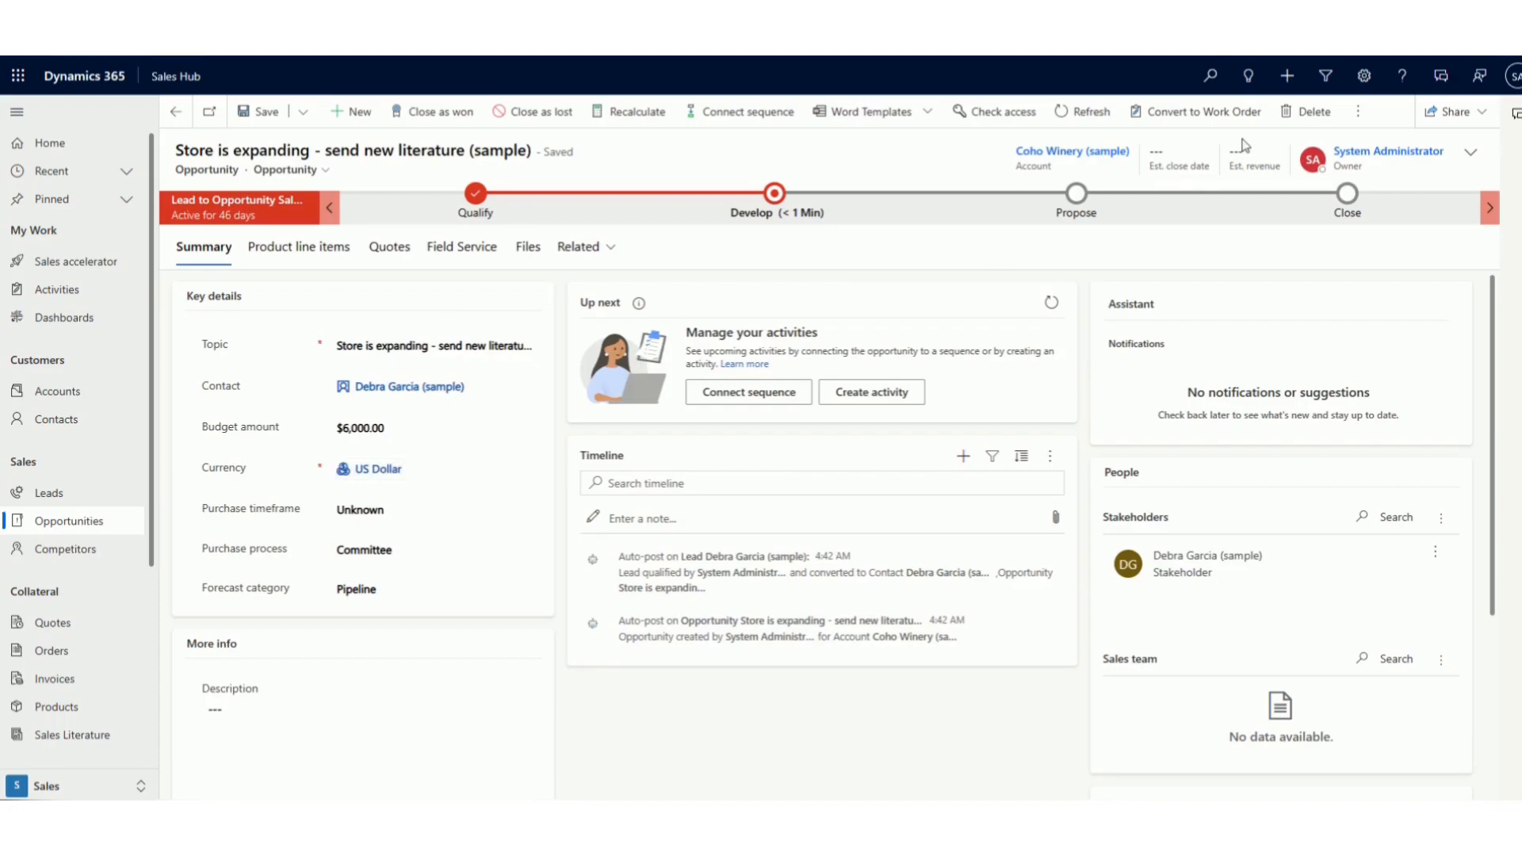
Step: Examine the opportunity's estimated close date and the available options for Forecast category and Purchase process
drag(1163, 167, 1198, 167)
click(396, 595)
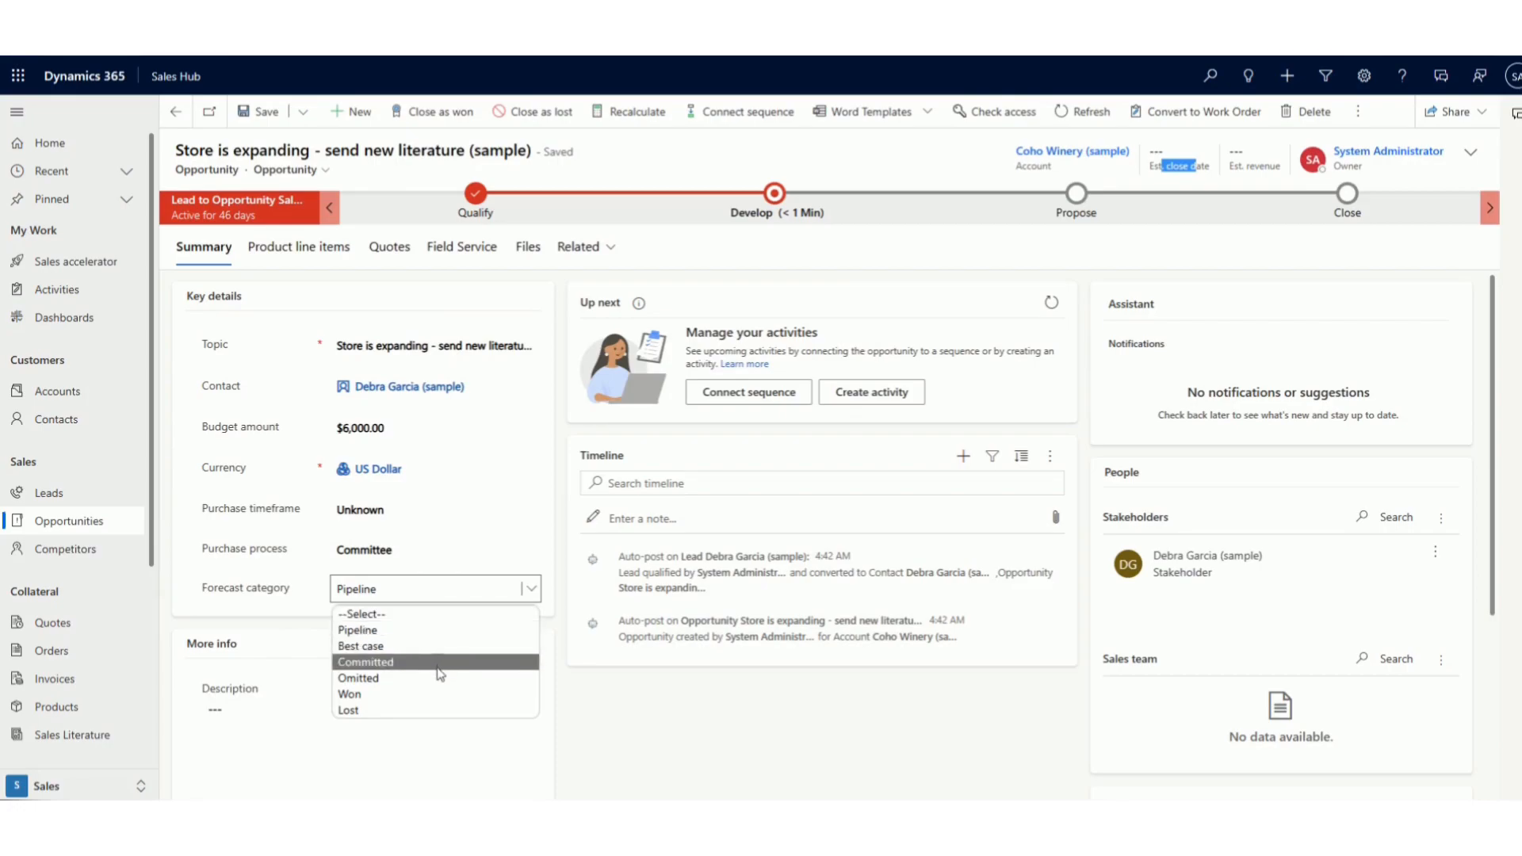
click(678, 741)
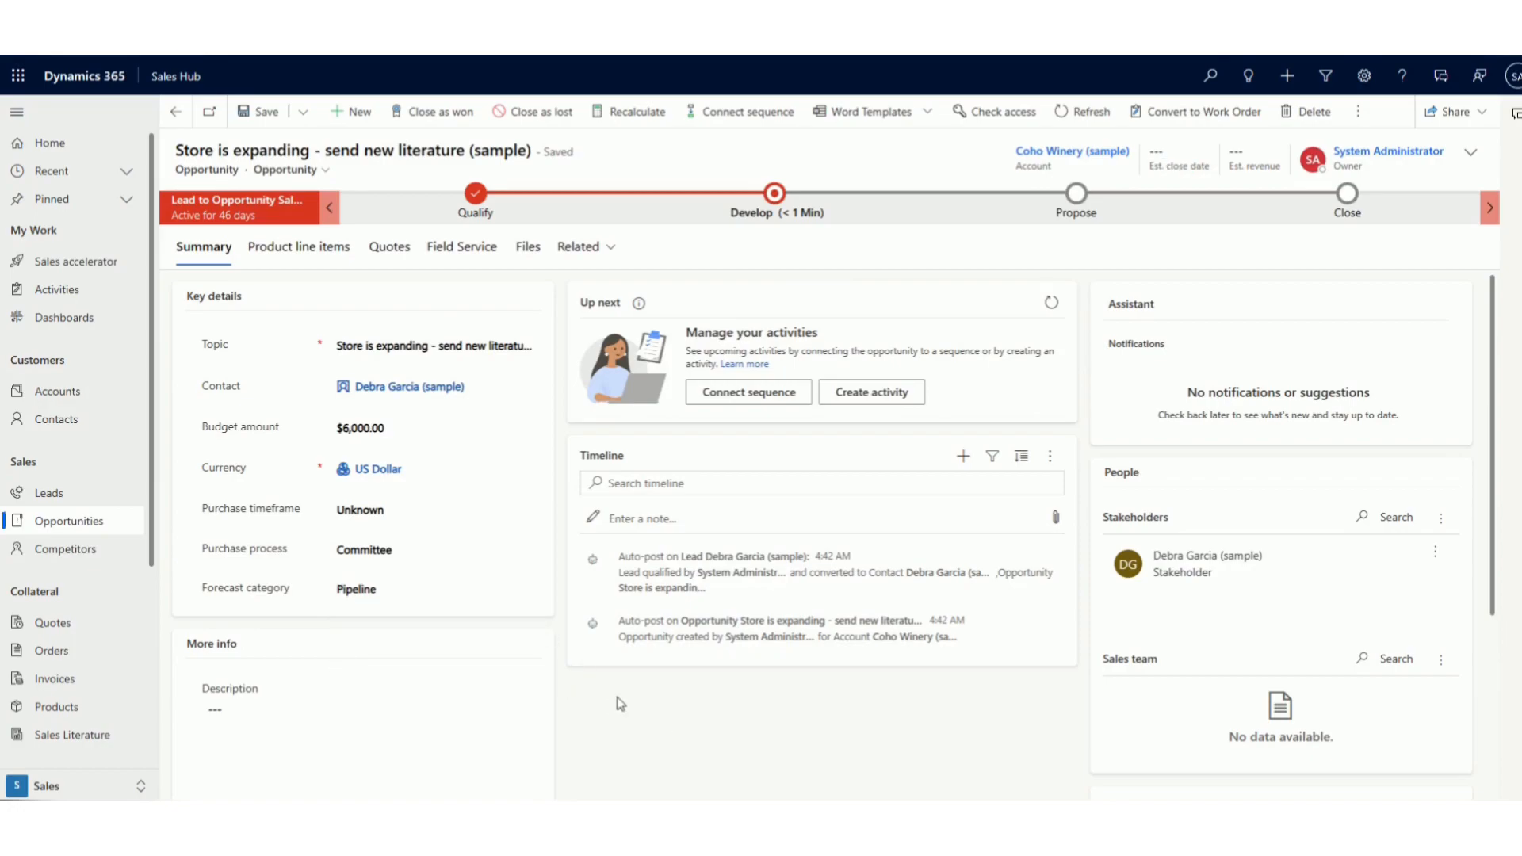
click(490, 546)
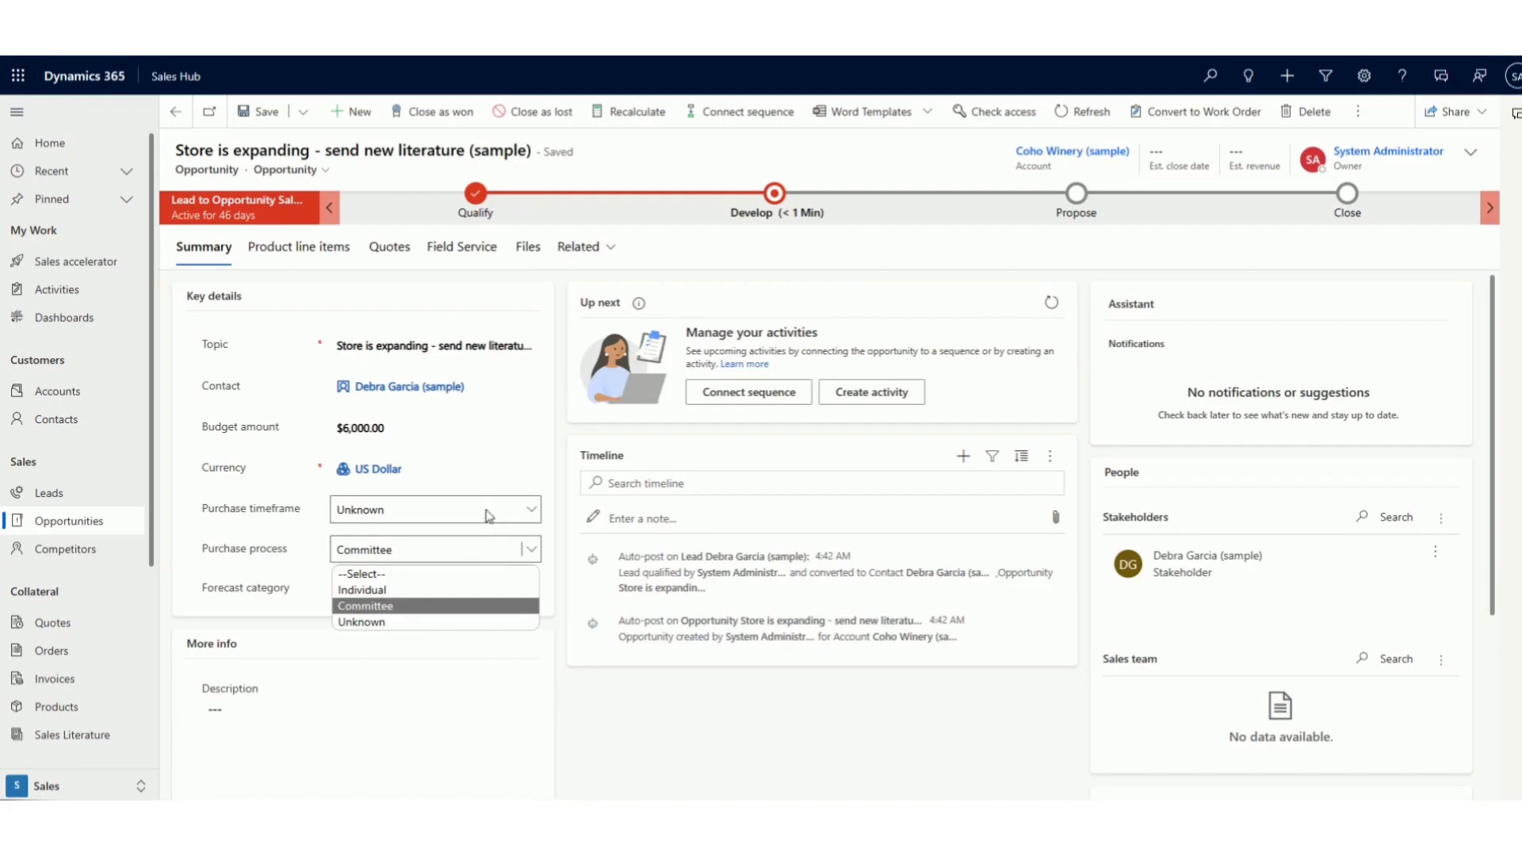
Step: Set the opportunity's Purchase timeframe to Immediate
click(489, 511)
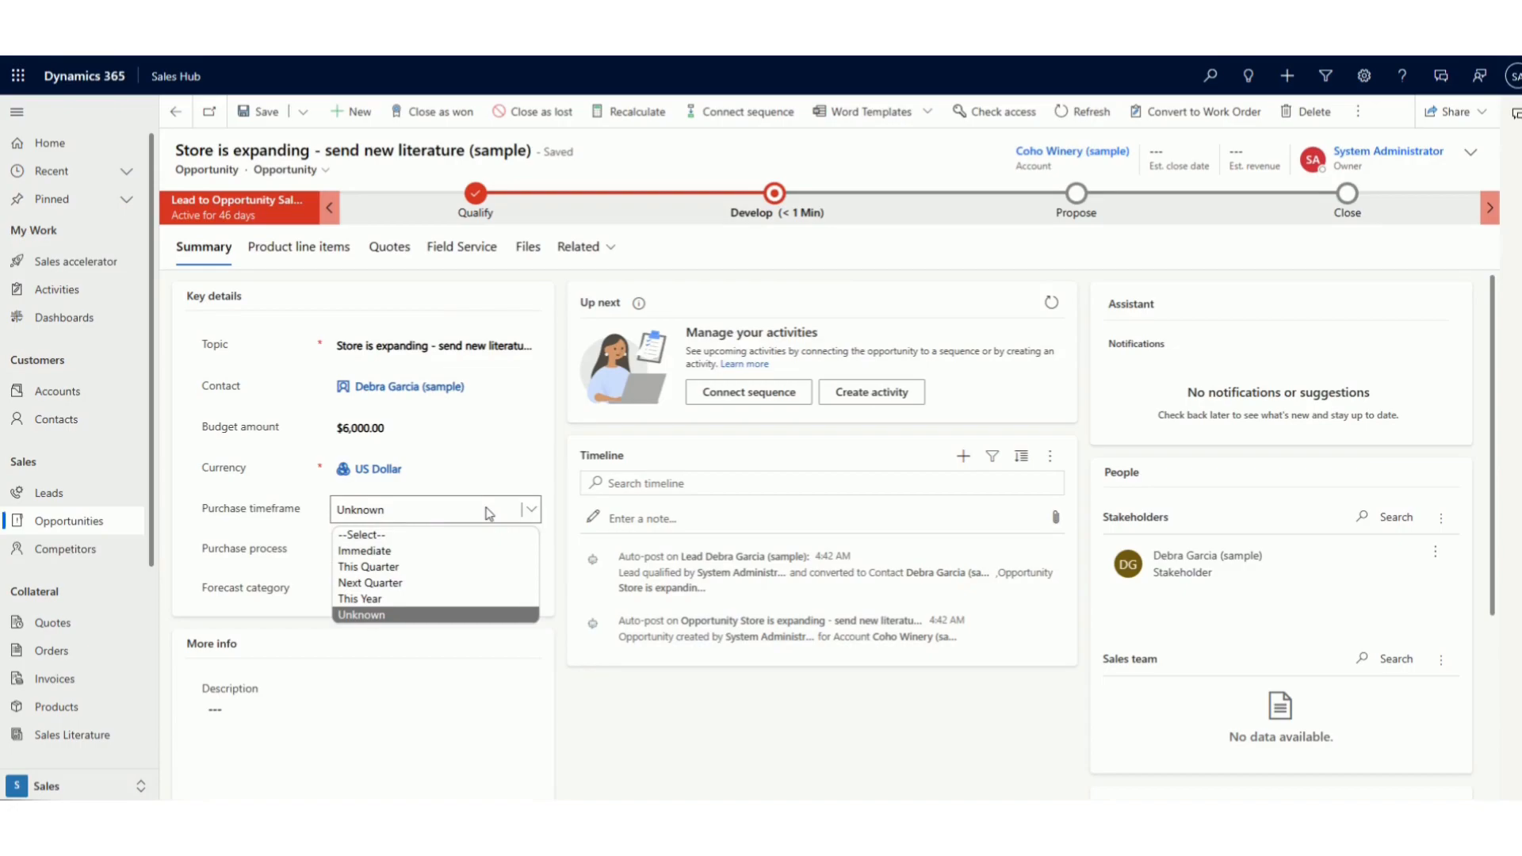
click(451, 550)
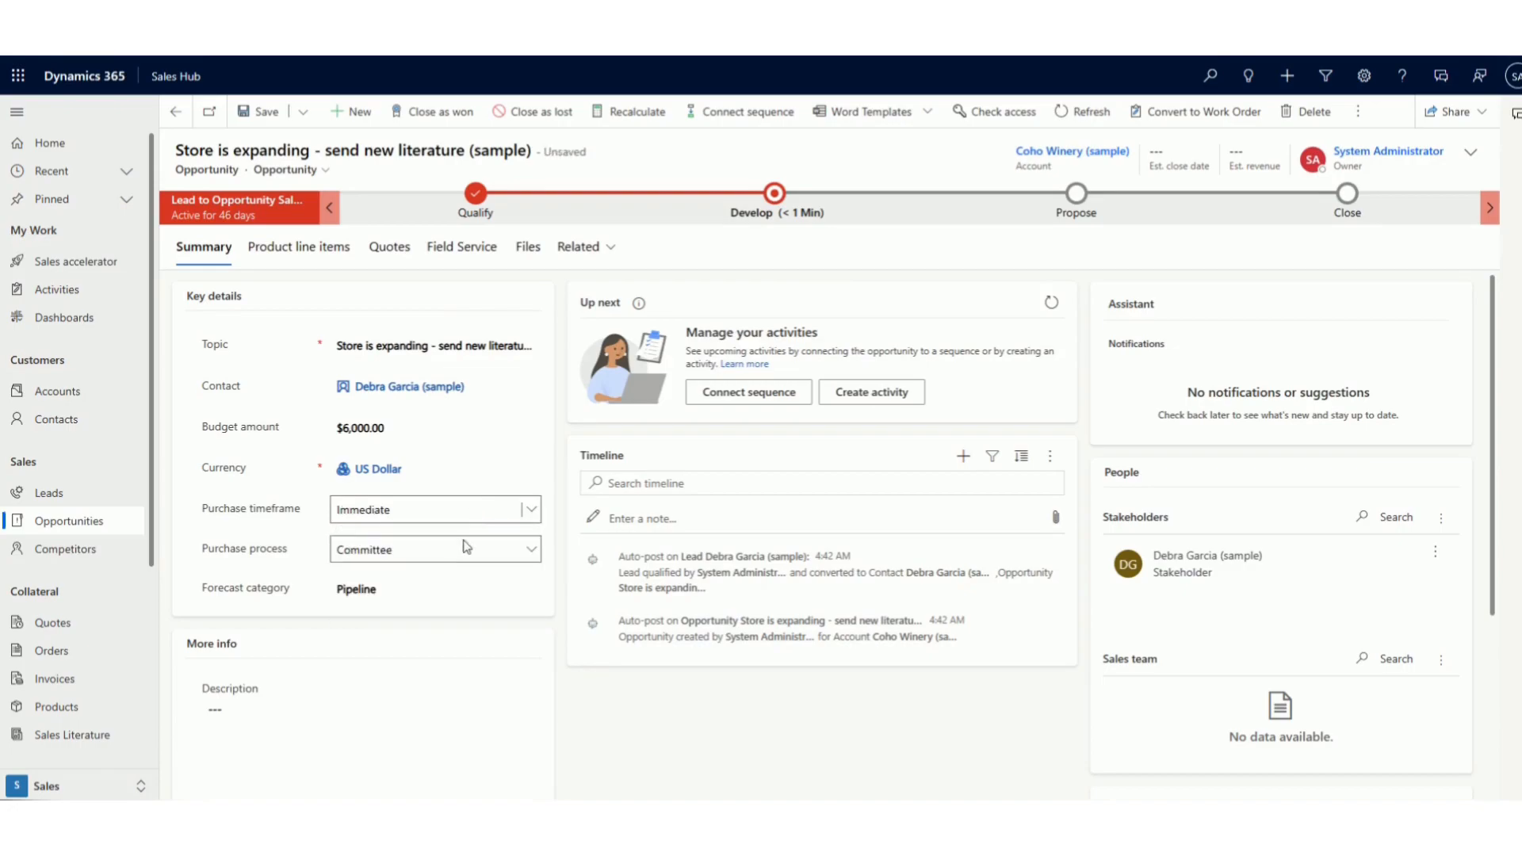
click(465, 521)
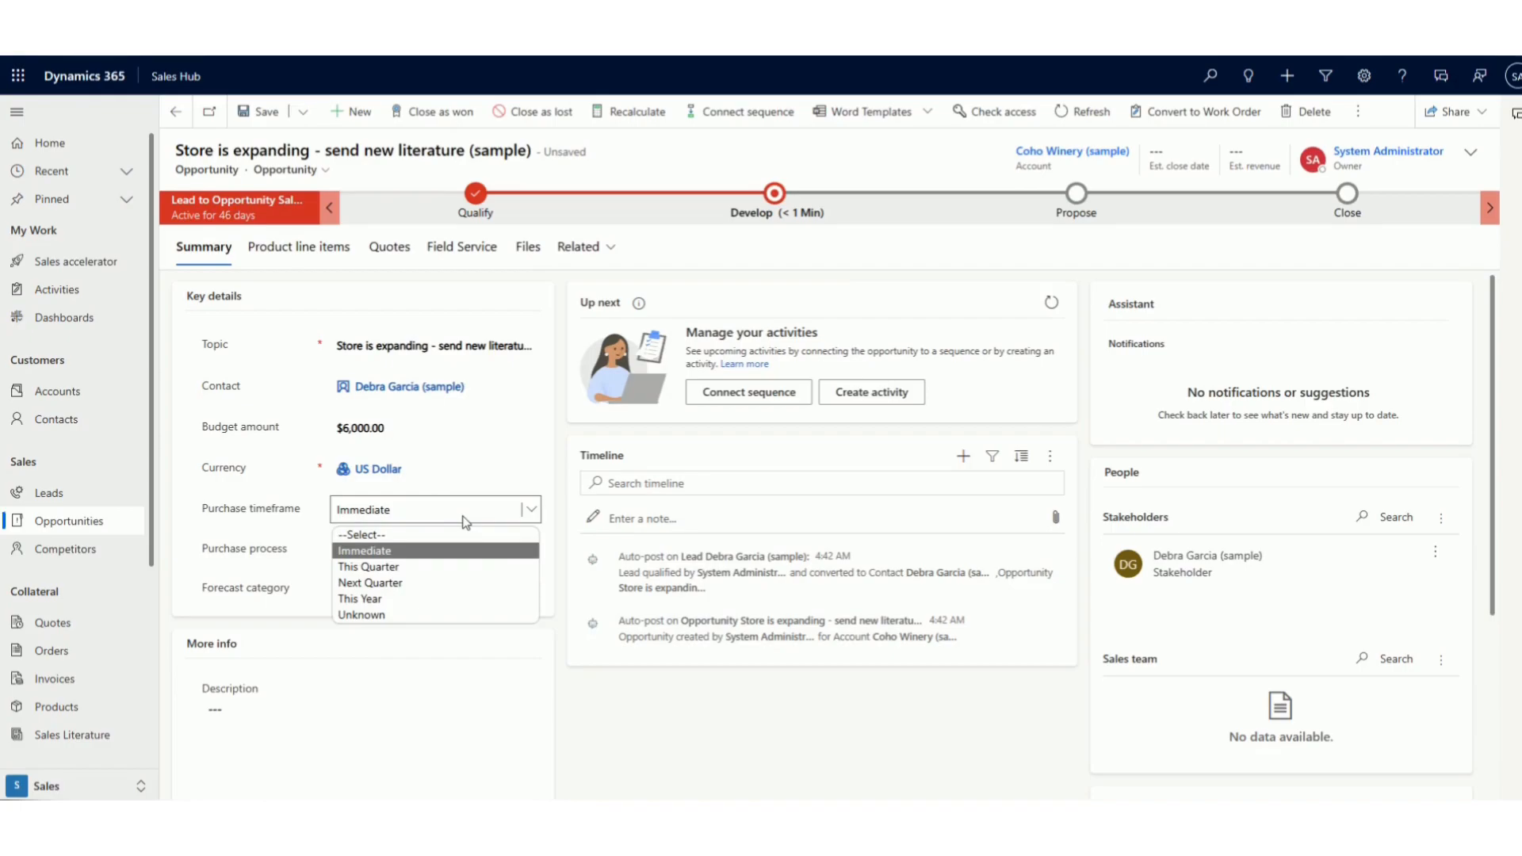
click(787, 728)
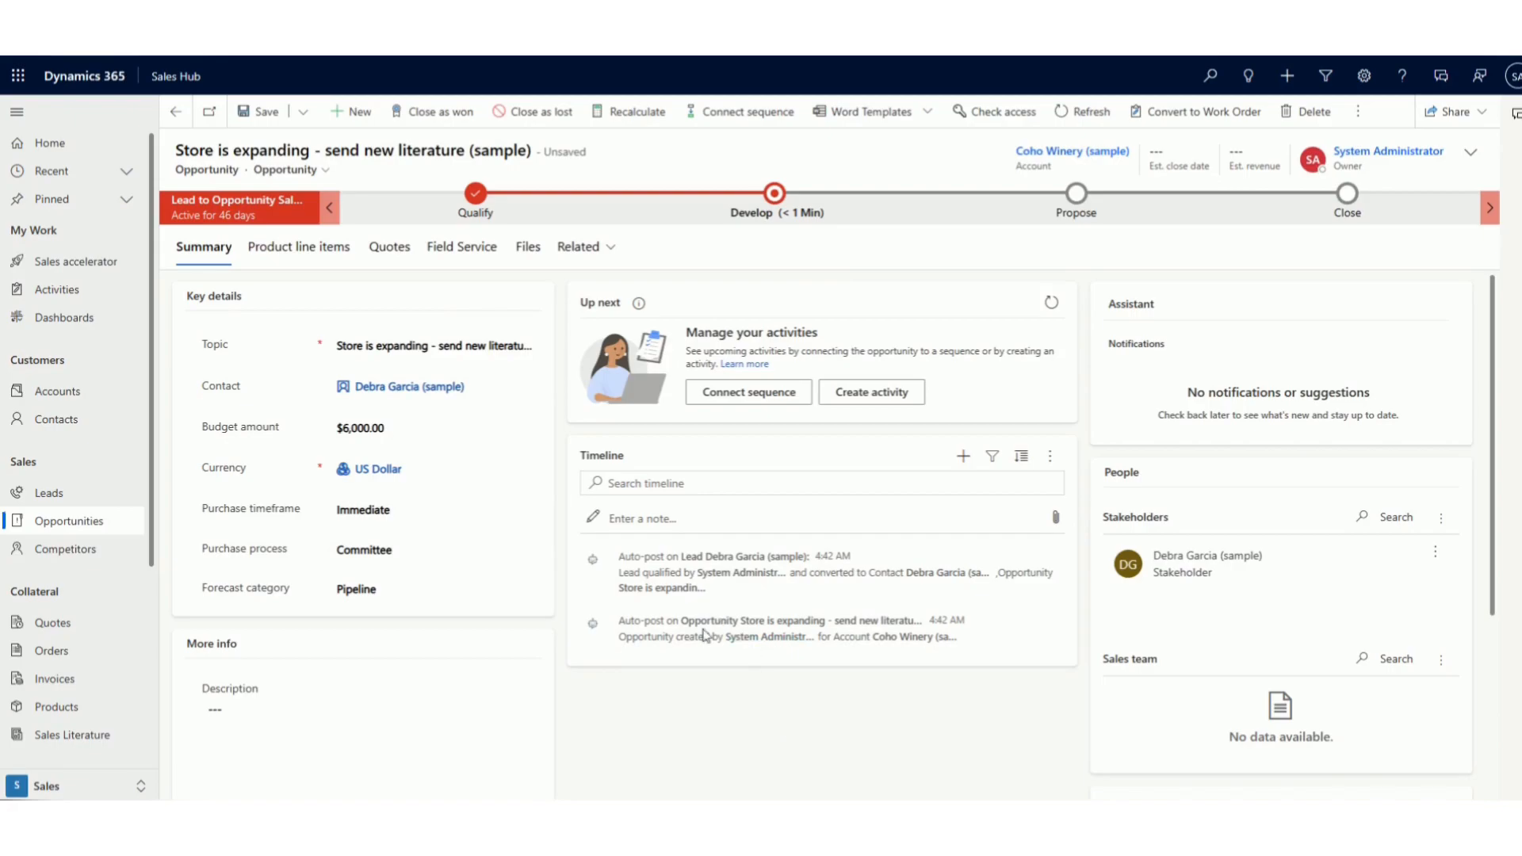
Step: Review the opportunity's product line items, quotes, Field Service details with the Work Order Type lookup, and associated files
click(334, 253)
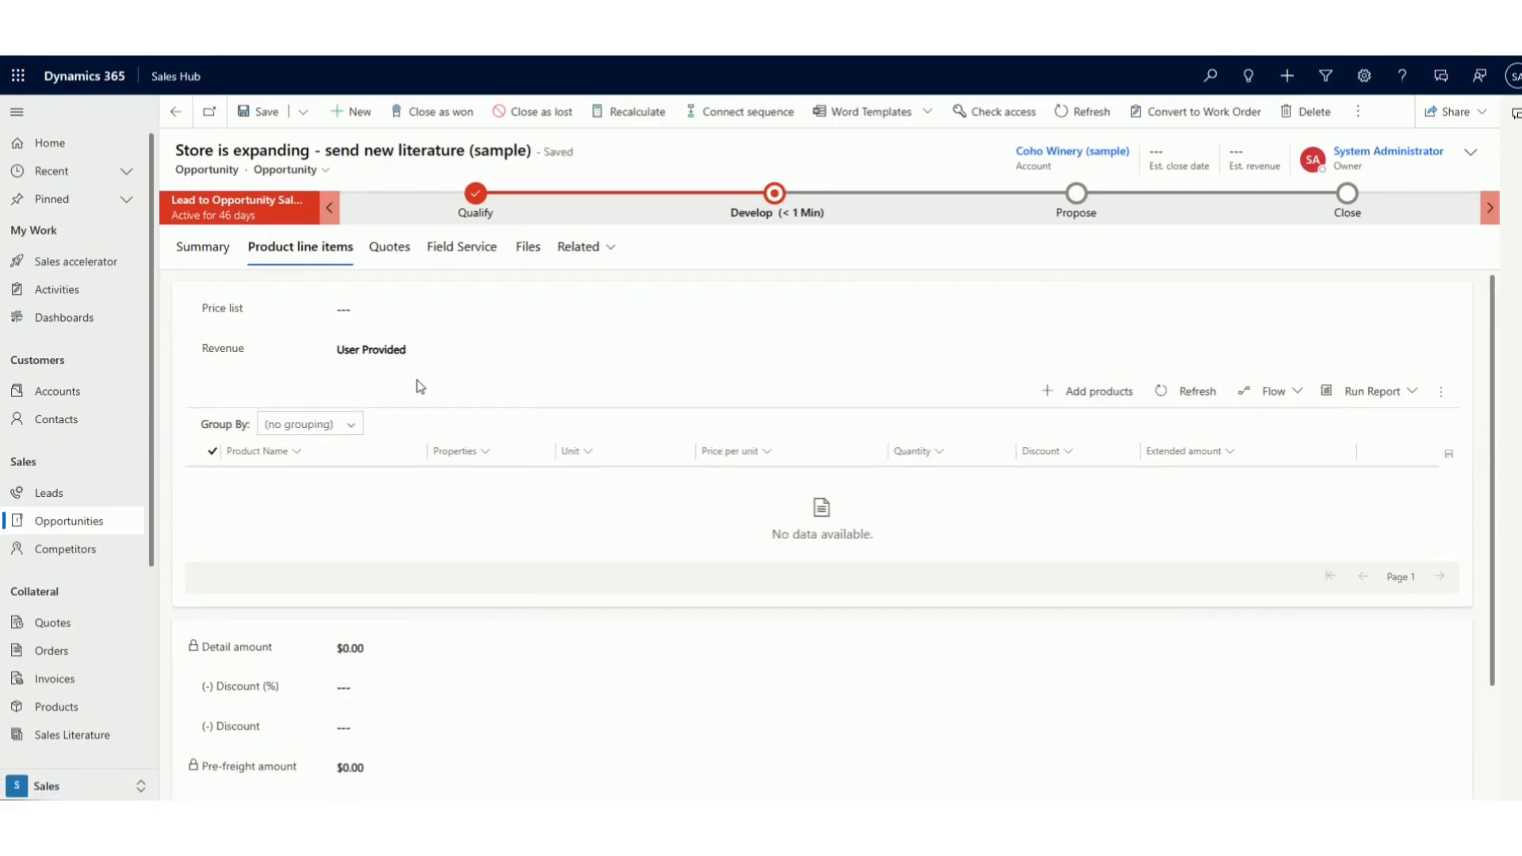
click(405, 257)
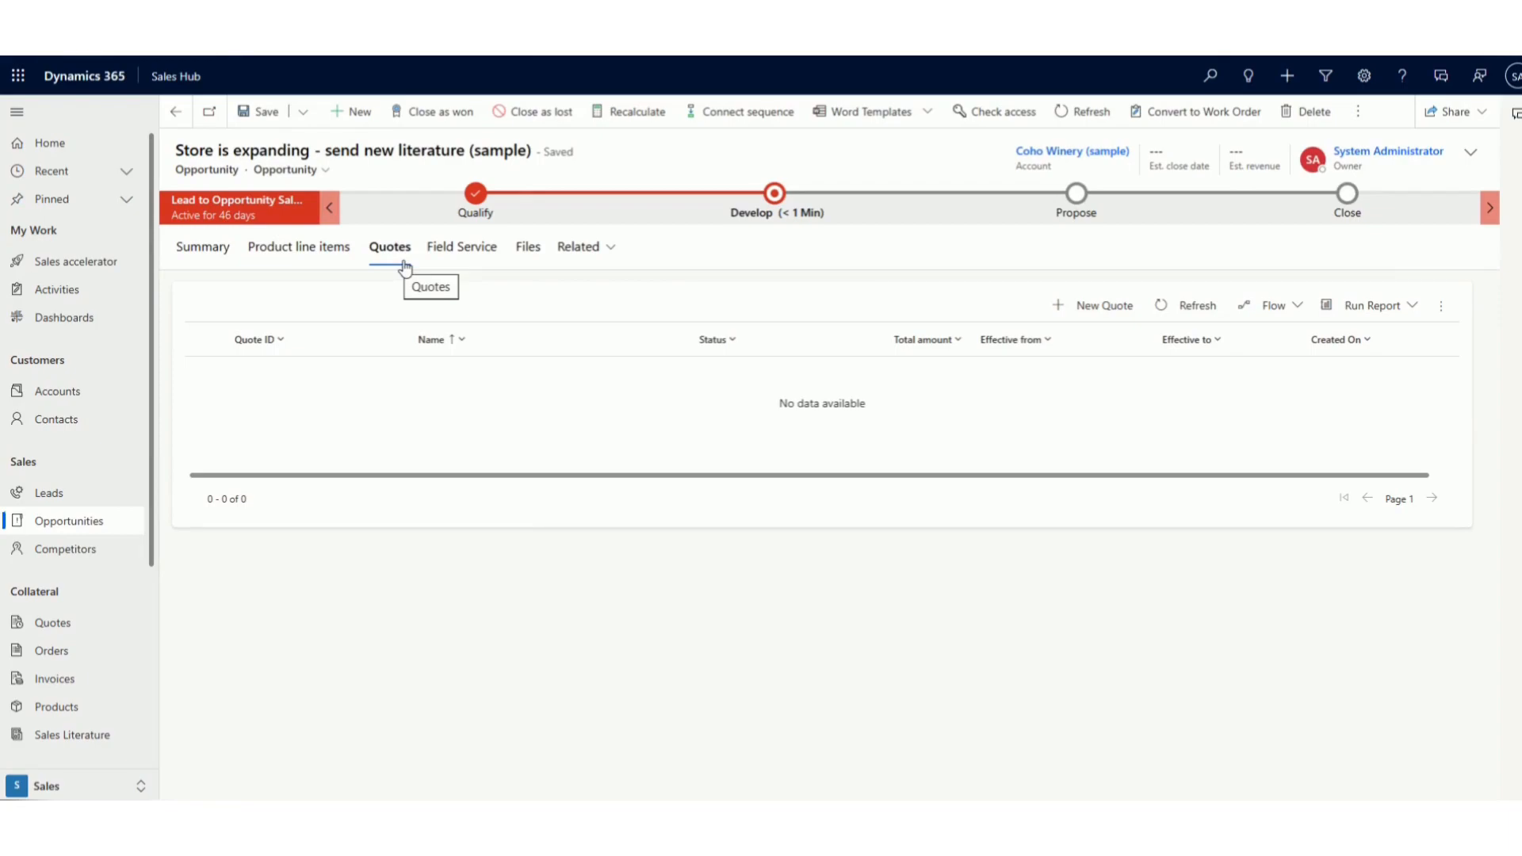
click(487, 254)
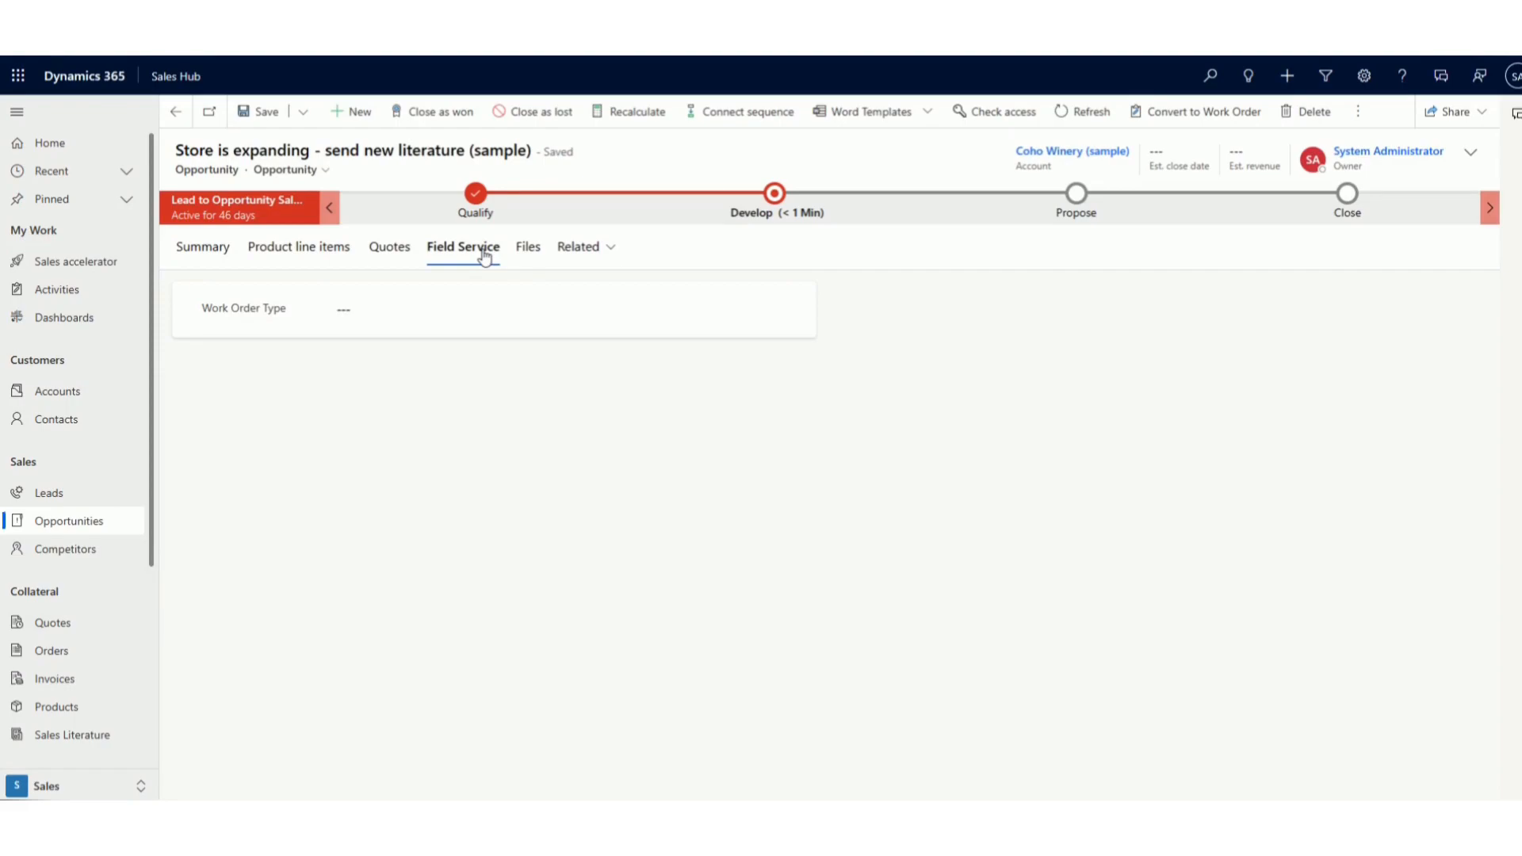
click(547, 308)
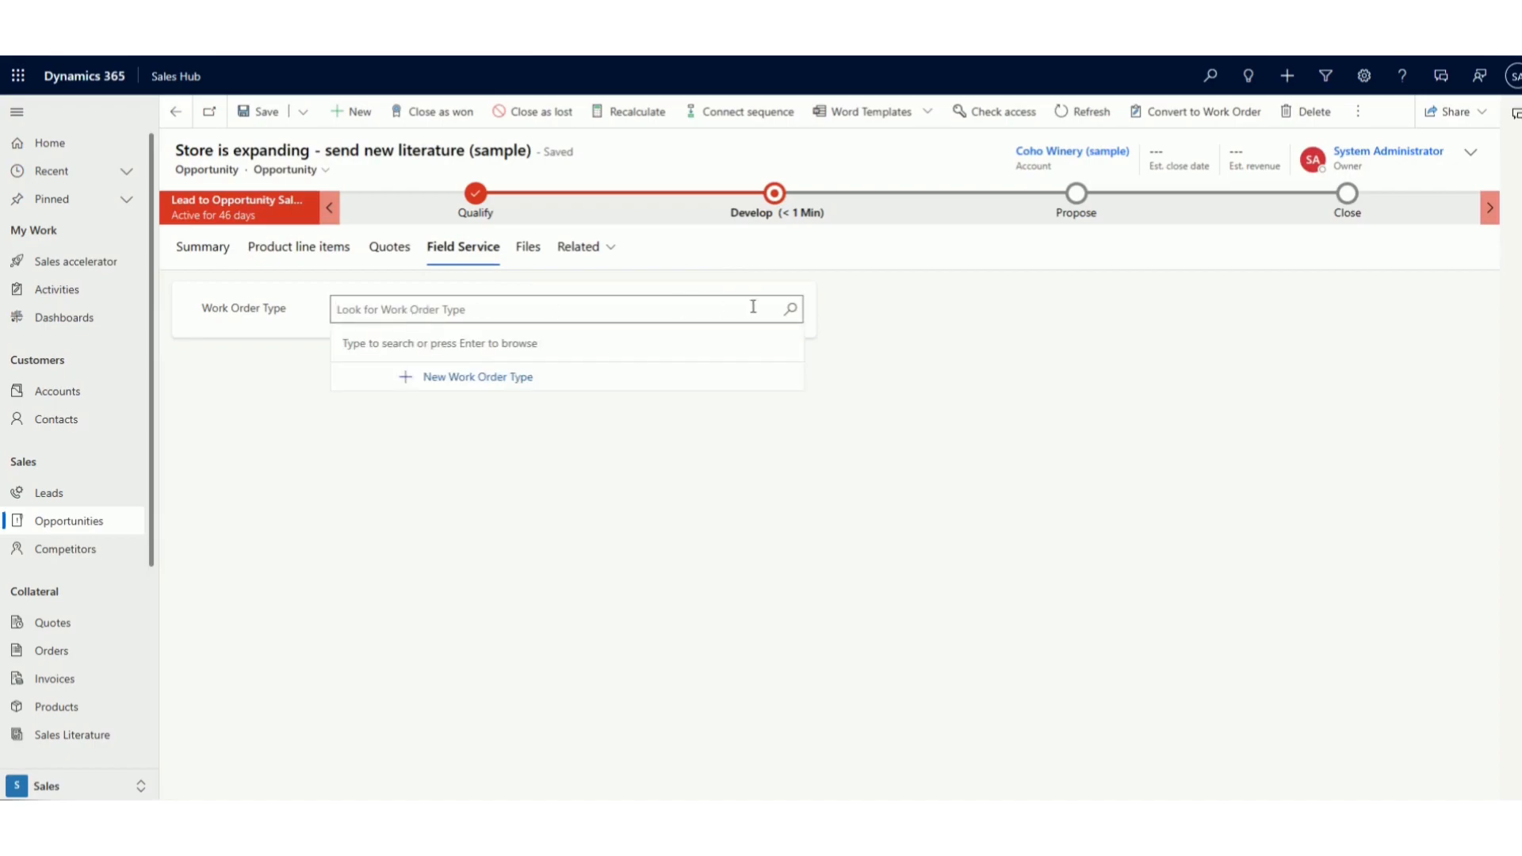
click(609, 591)
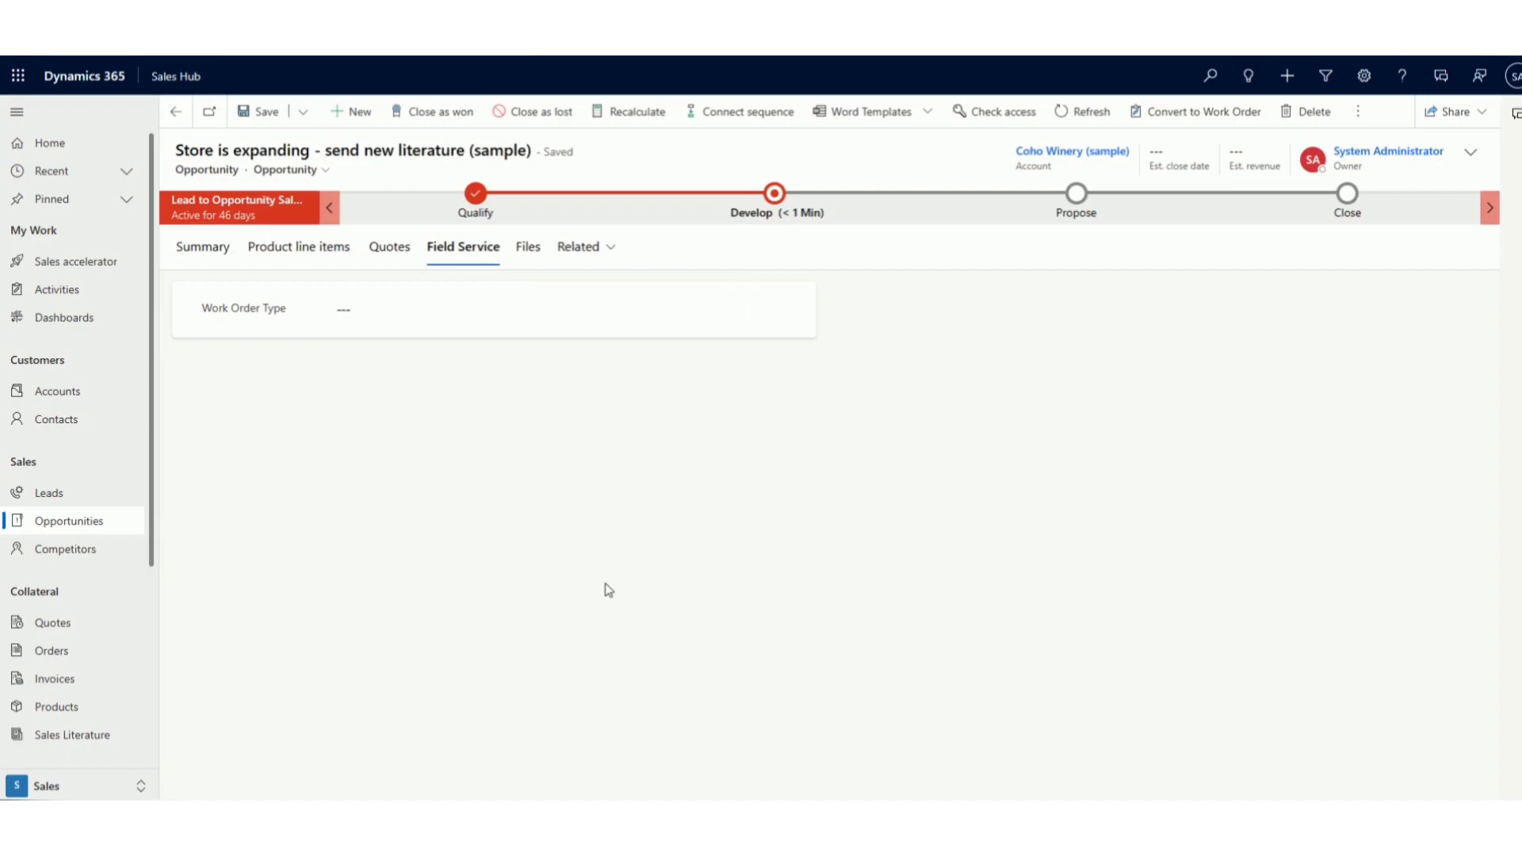
click(528, 247)
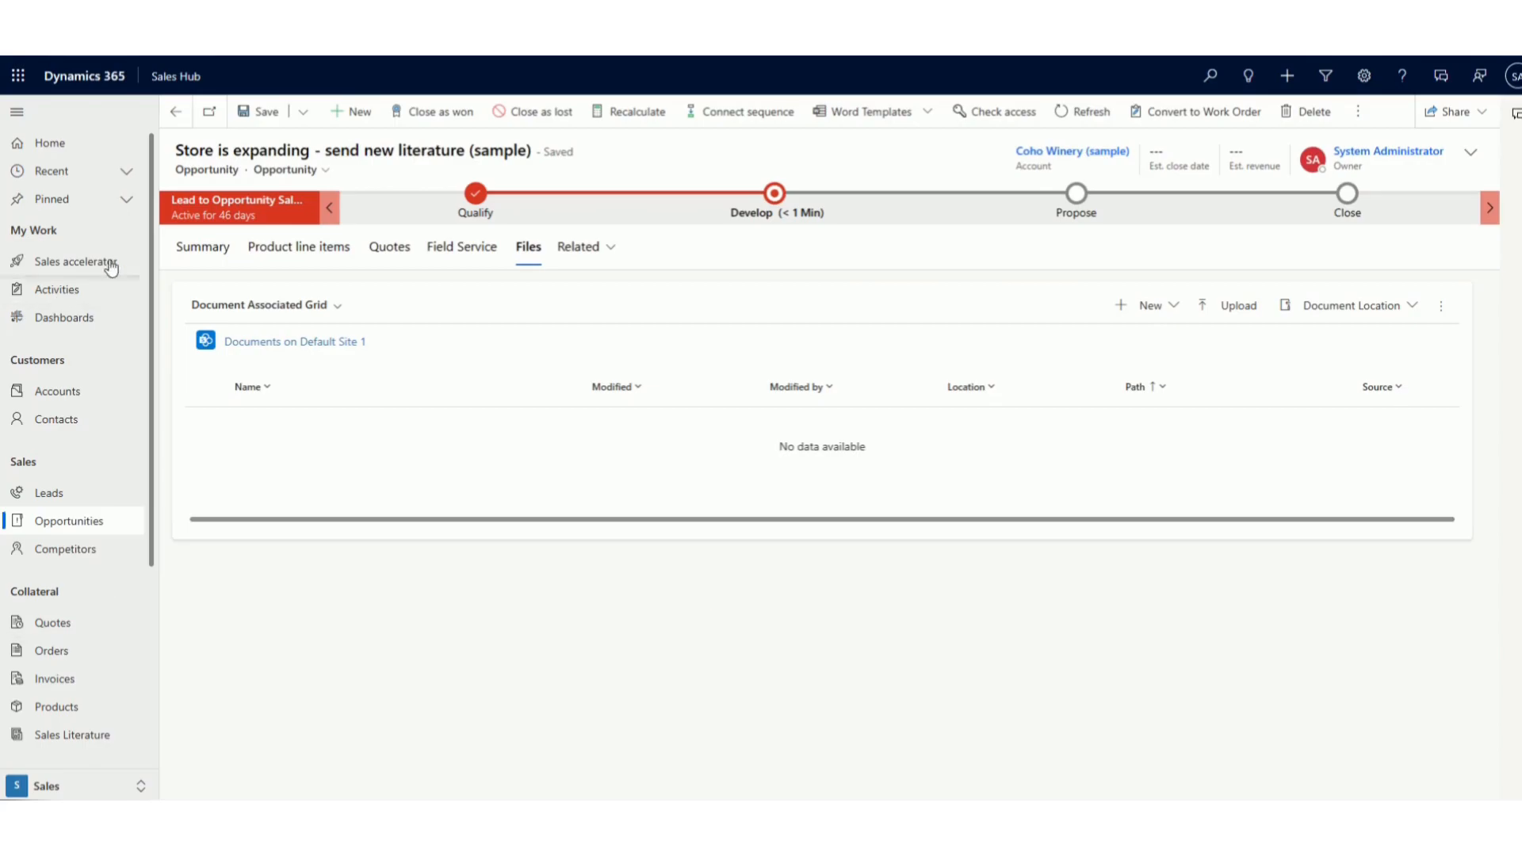
Step: Return to the opportunity's summary and examine the record types that can be added to its timeline
click(211, 248)
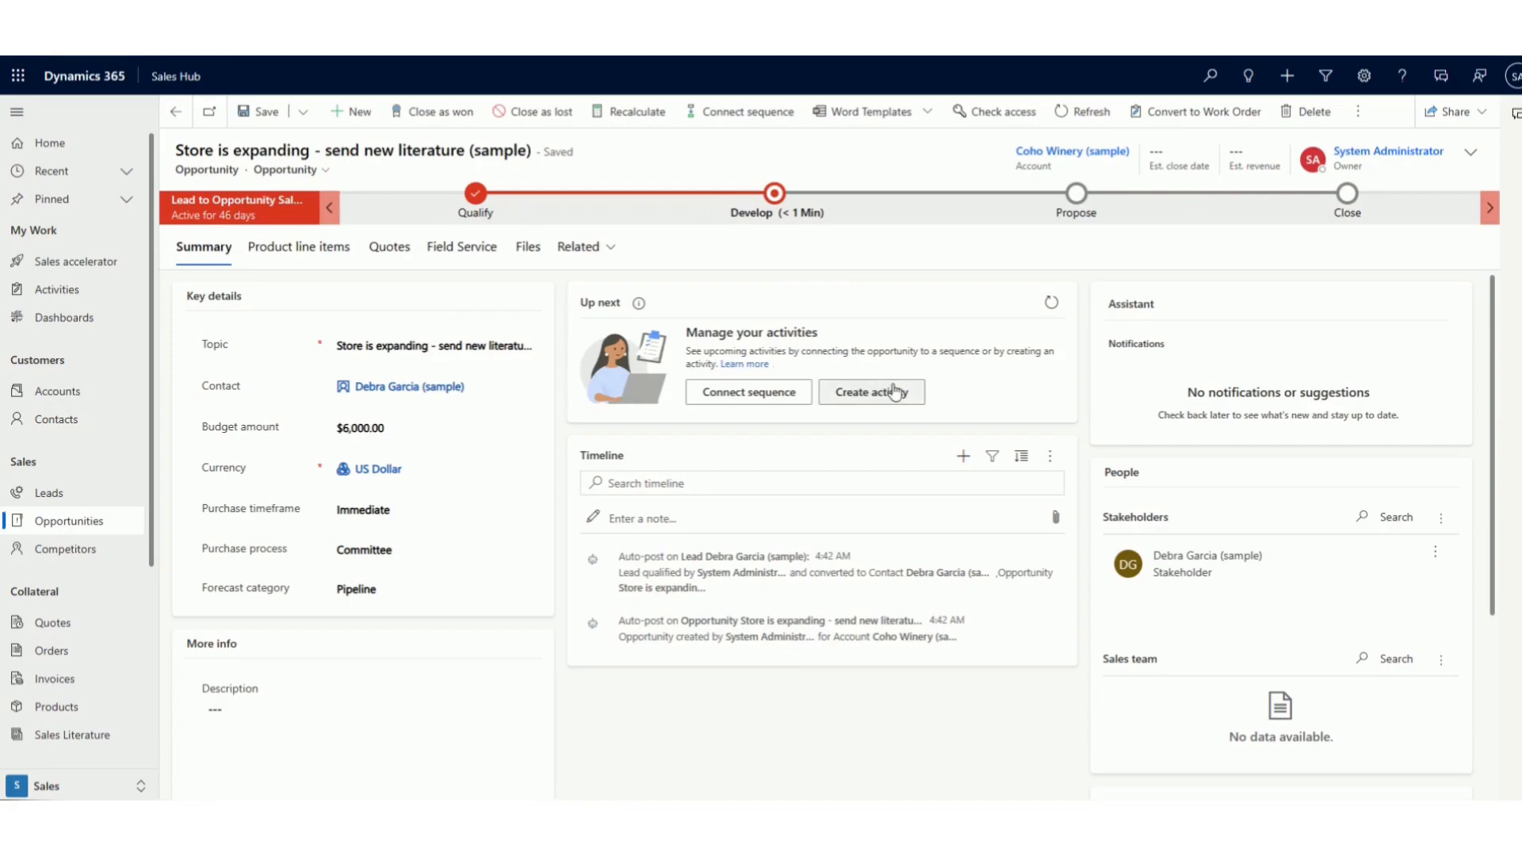
click(964, 456)
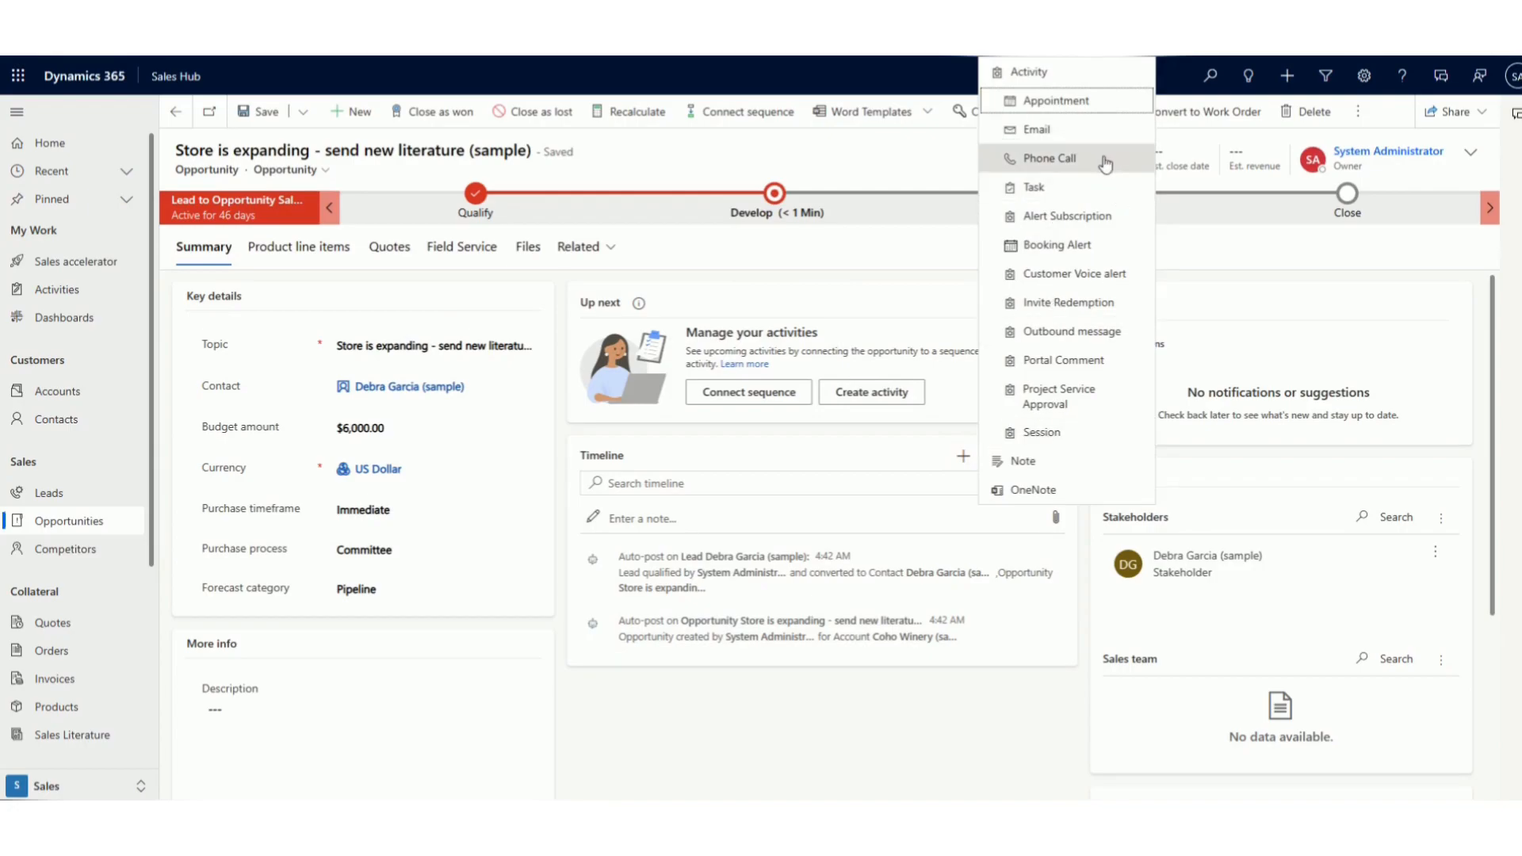
click(1232, 227)
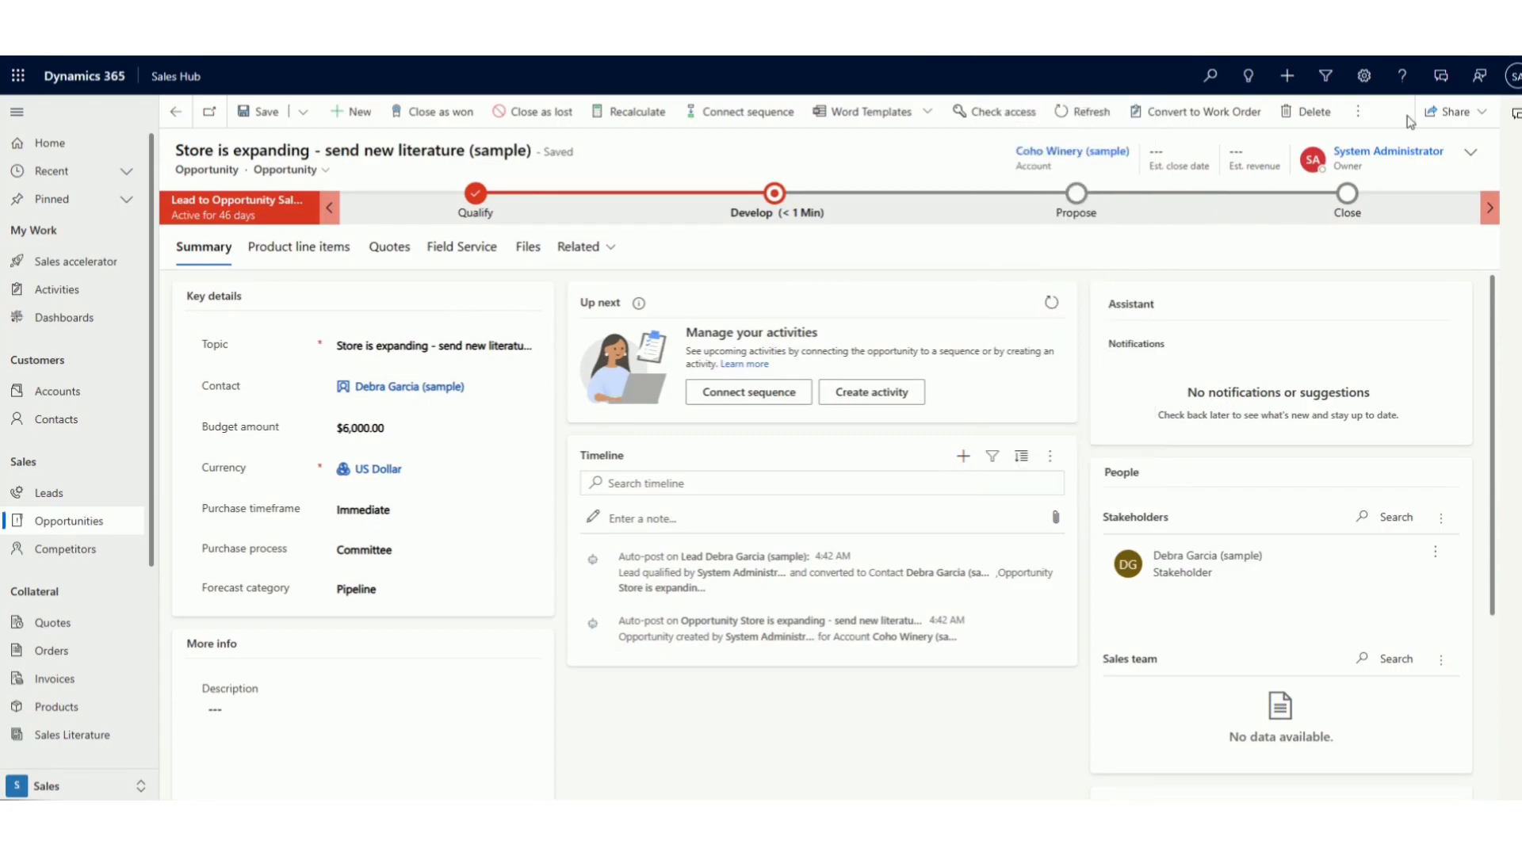
Step: Change the opportunity's owner to # CDSReportService-NAM
click(1471, 155)
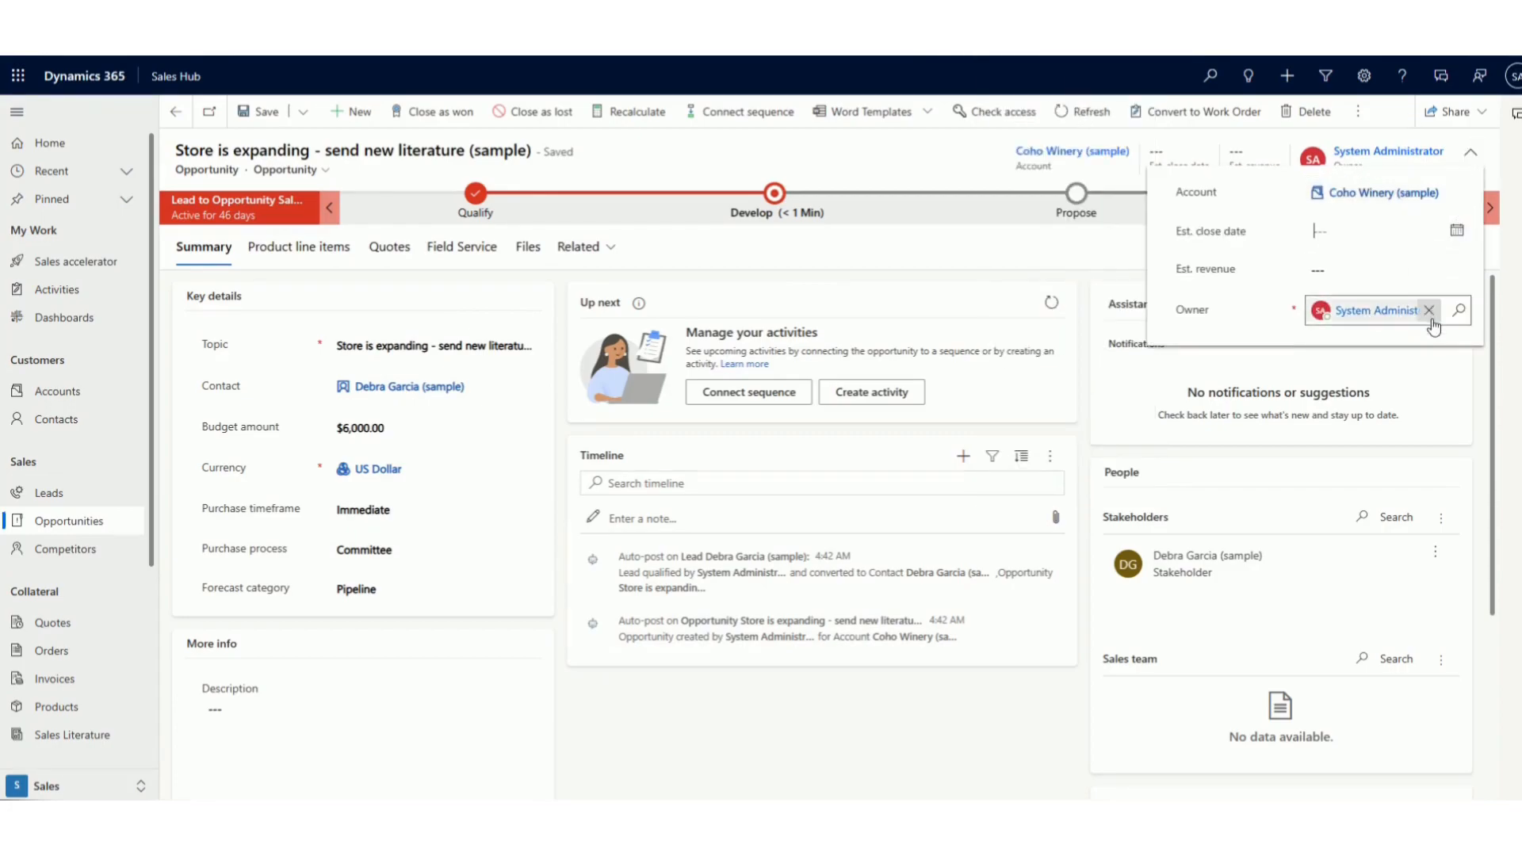
click(1430, 311)
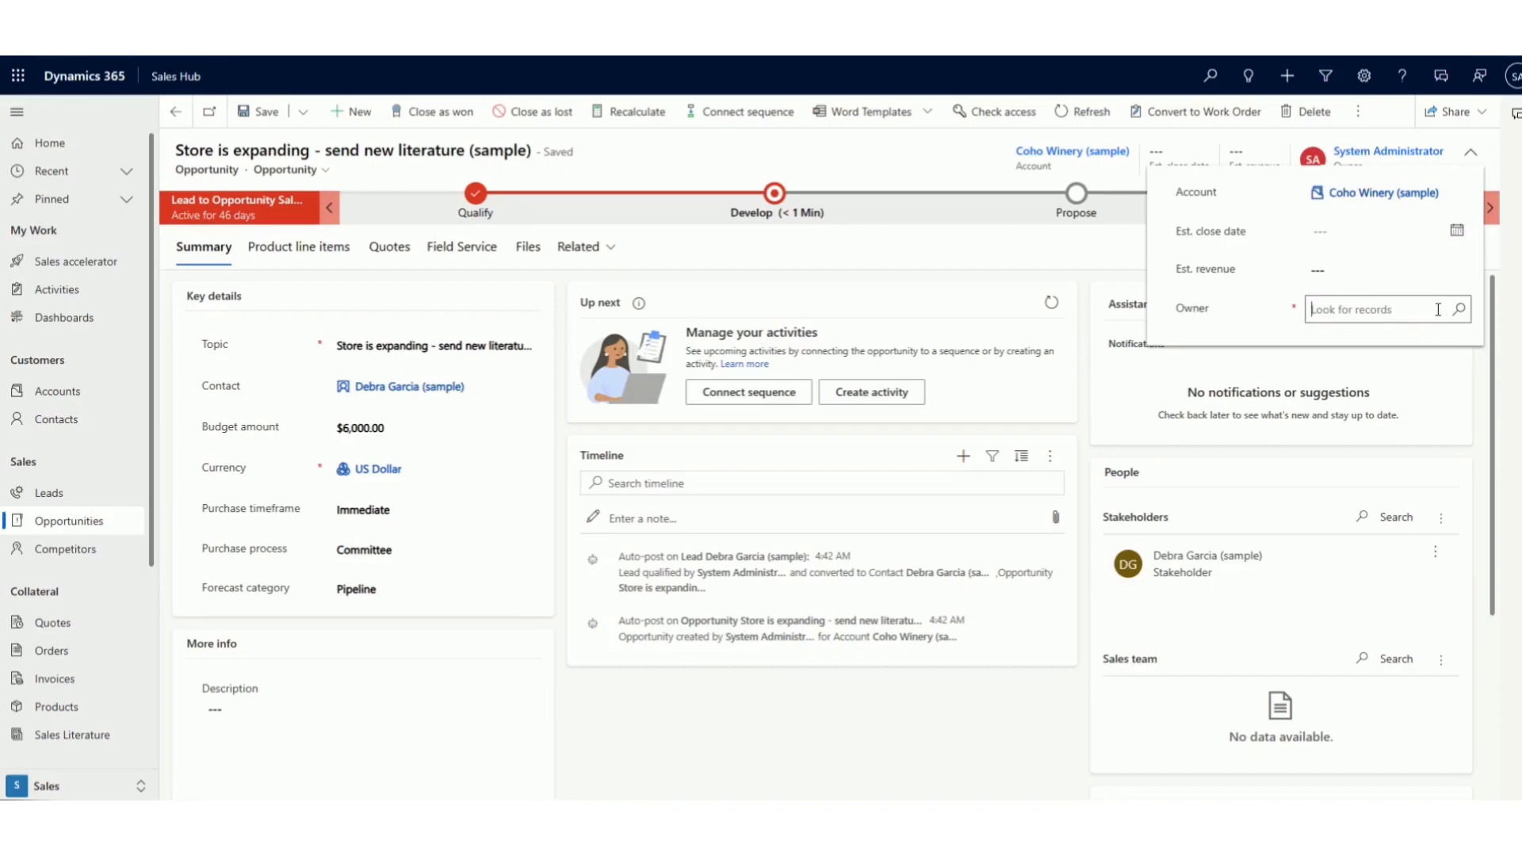
click(1460, 311)
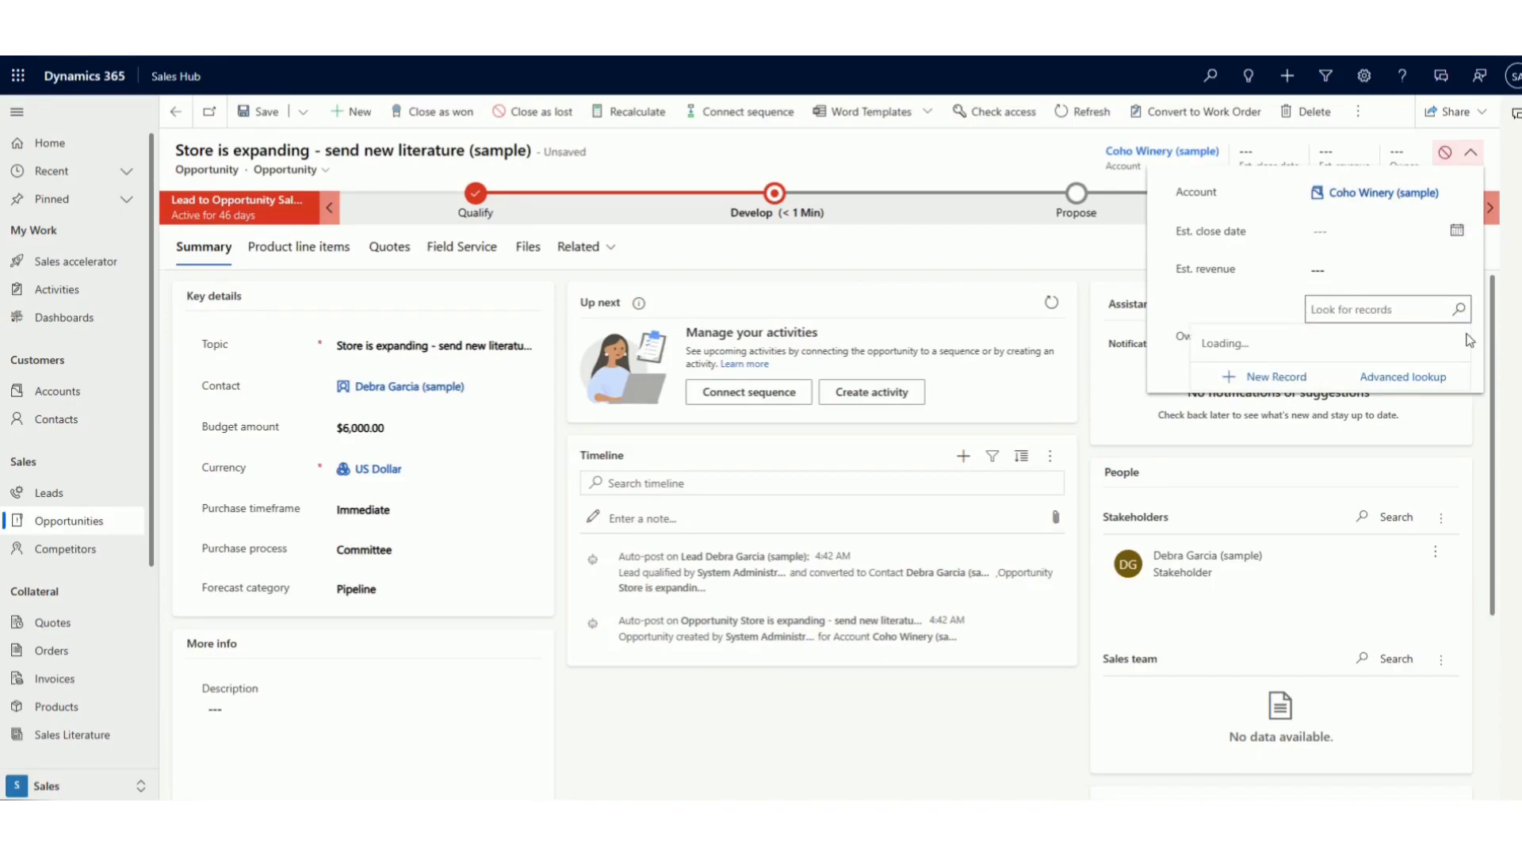
scroll(1348, 429, down, 5)
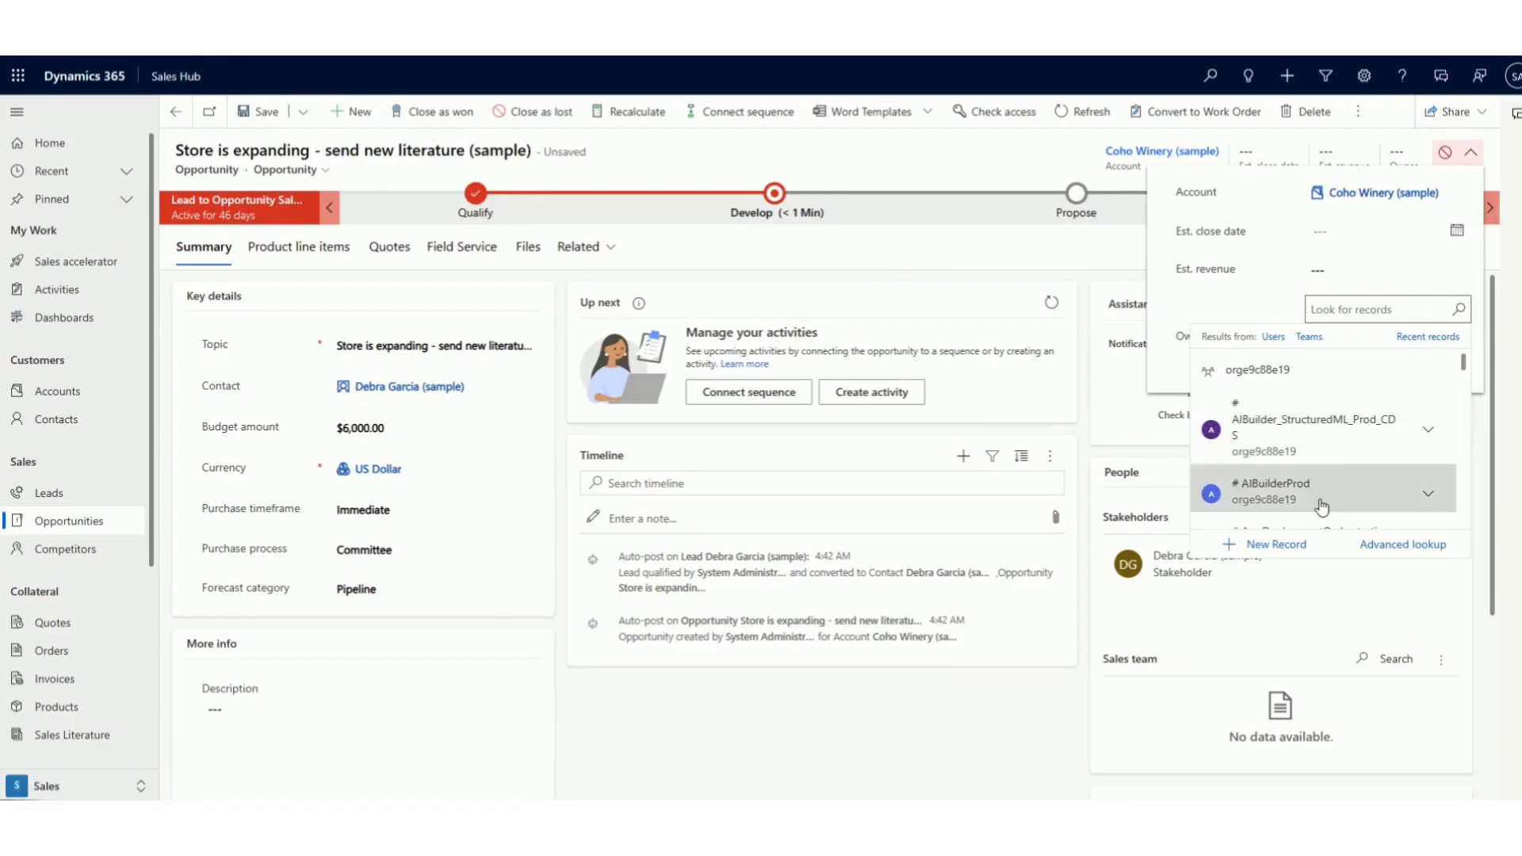
scroll(1324, 474, down, 2)
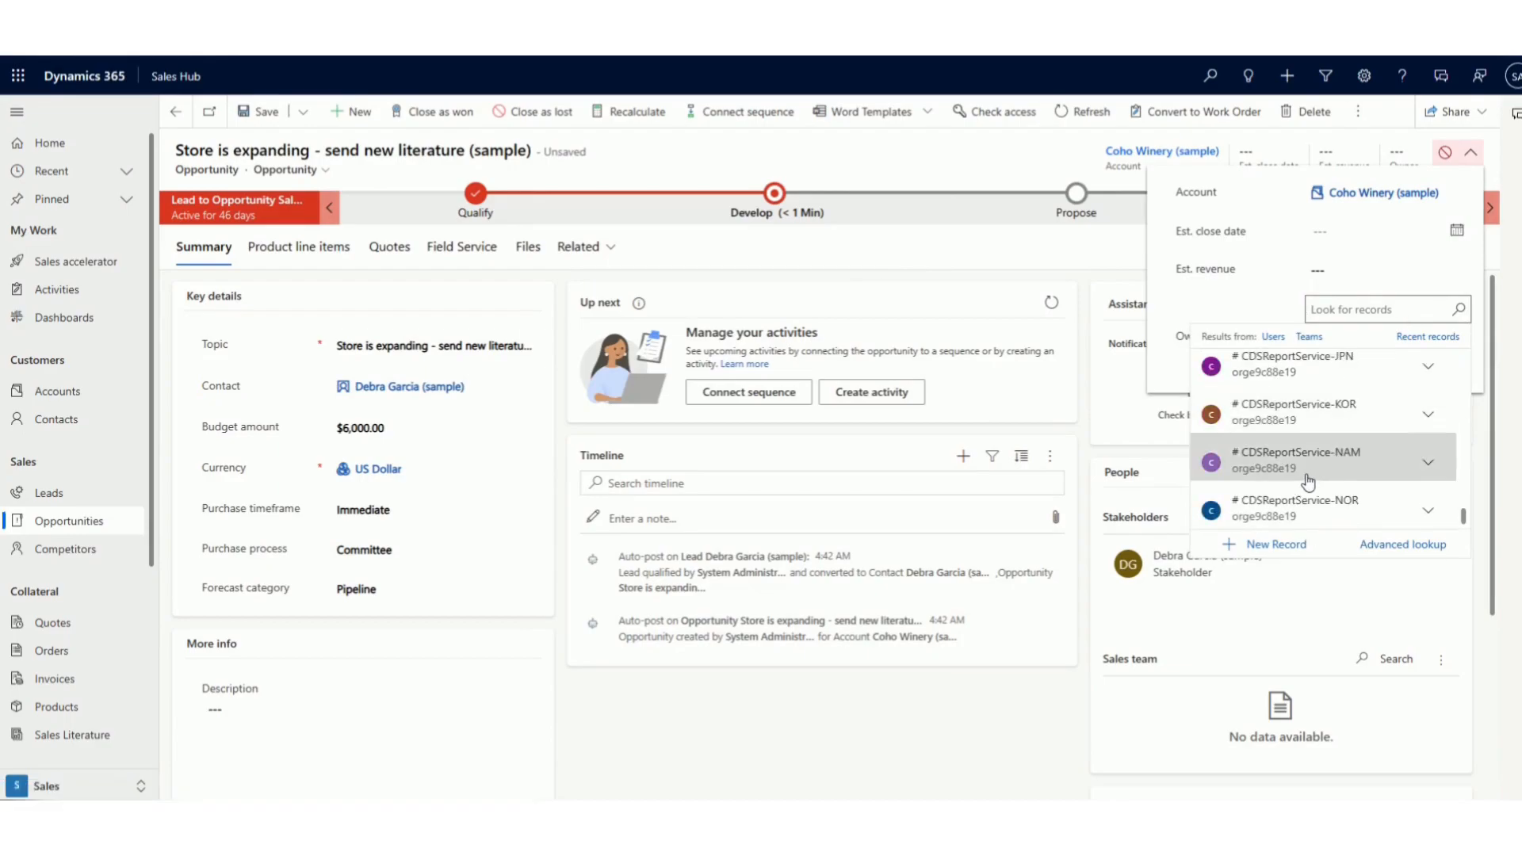
click(1316, 475)
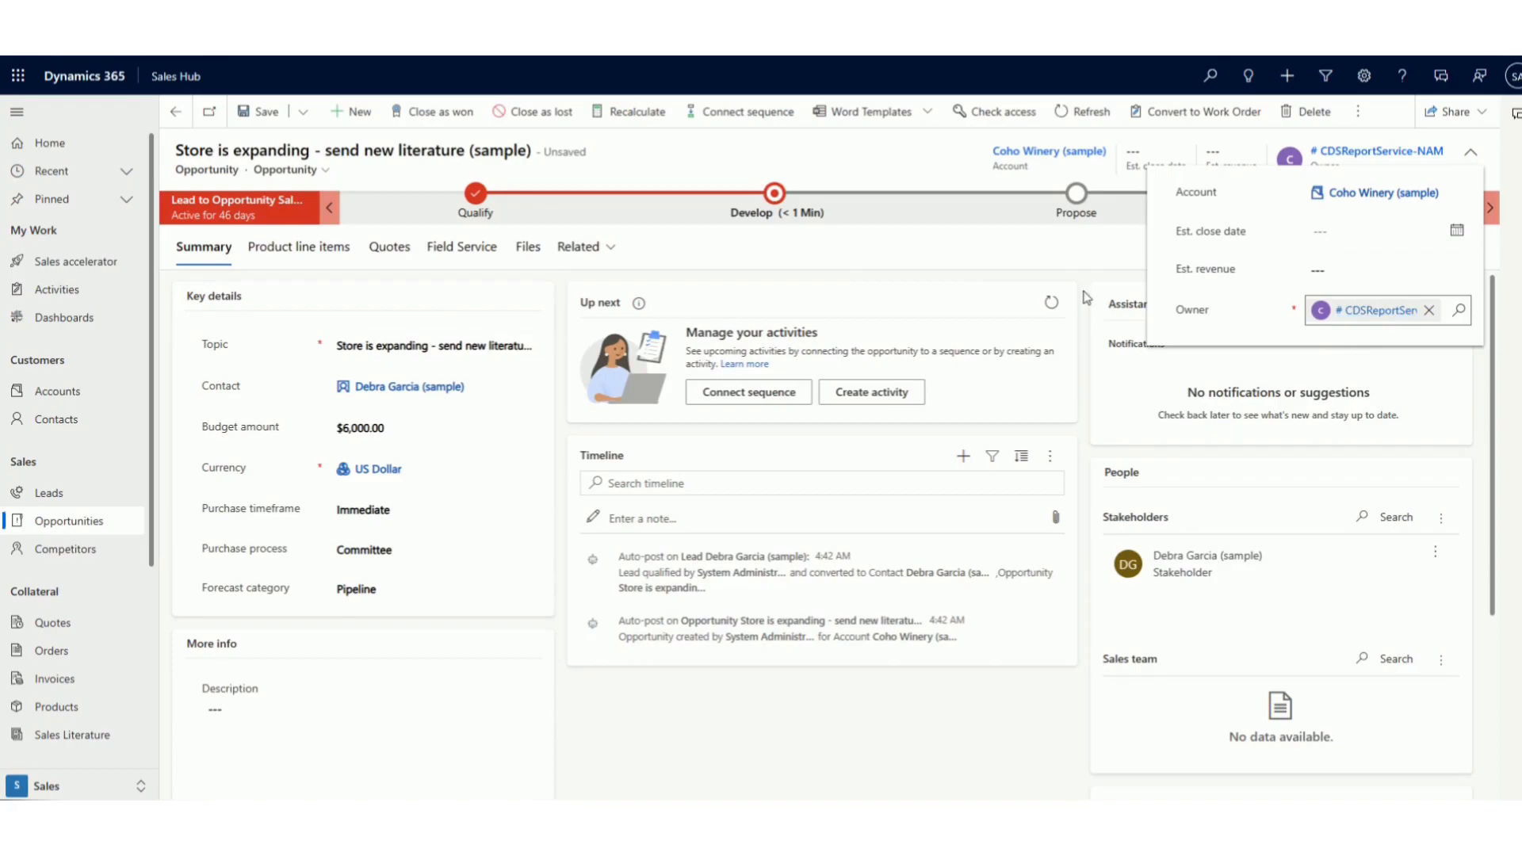
click(1061, 263)
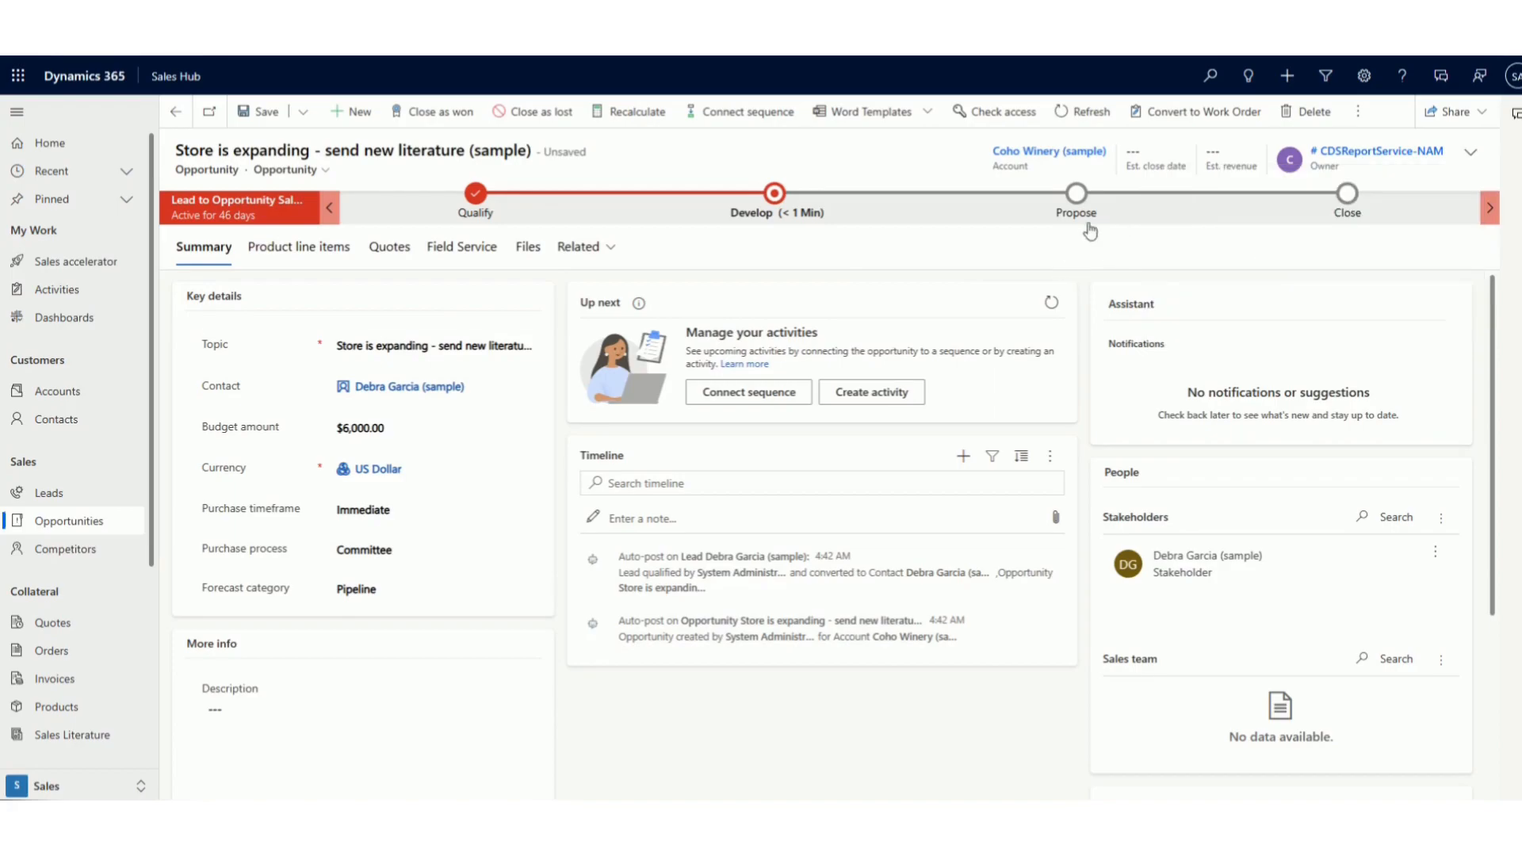
Step: Examine the additional commands and the sharing options available for the opportunity
click(1360, 115)
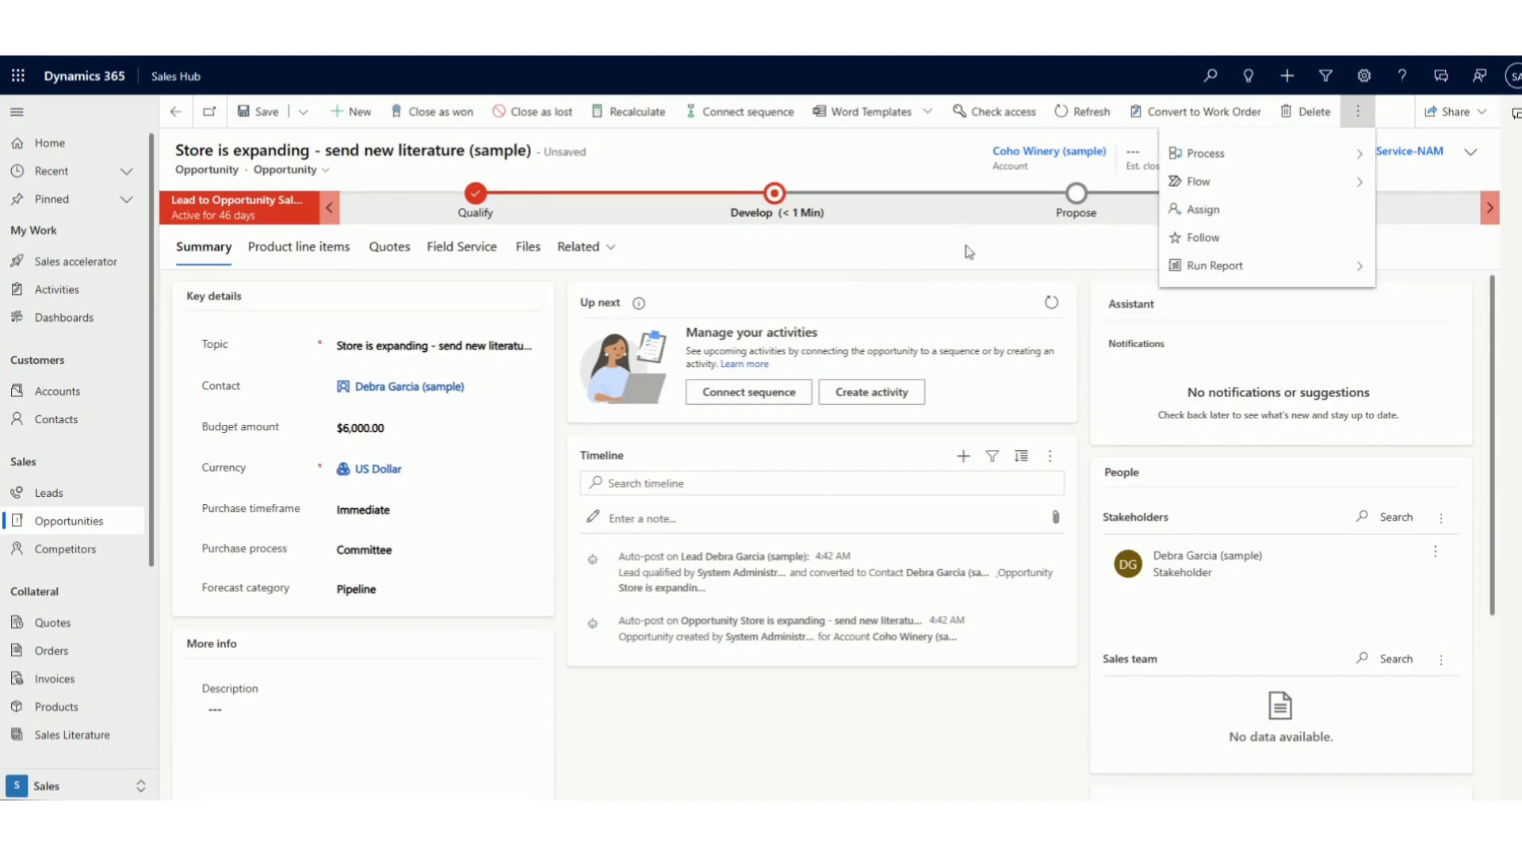
click(967, 251)
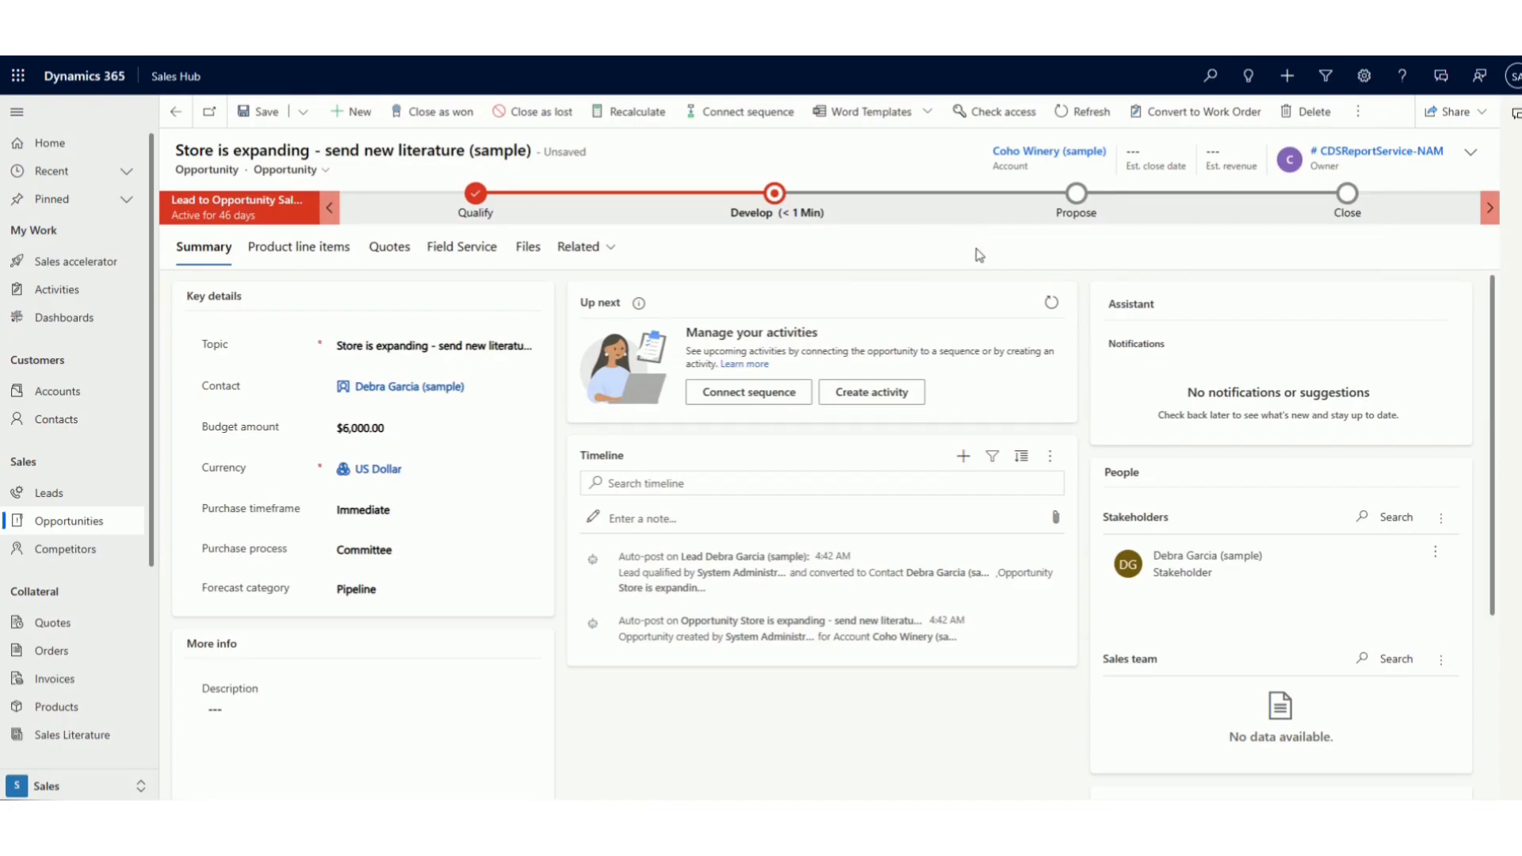
click(1485, 114)
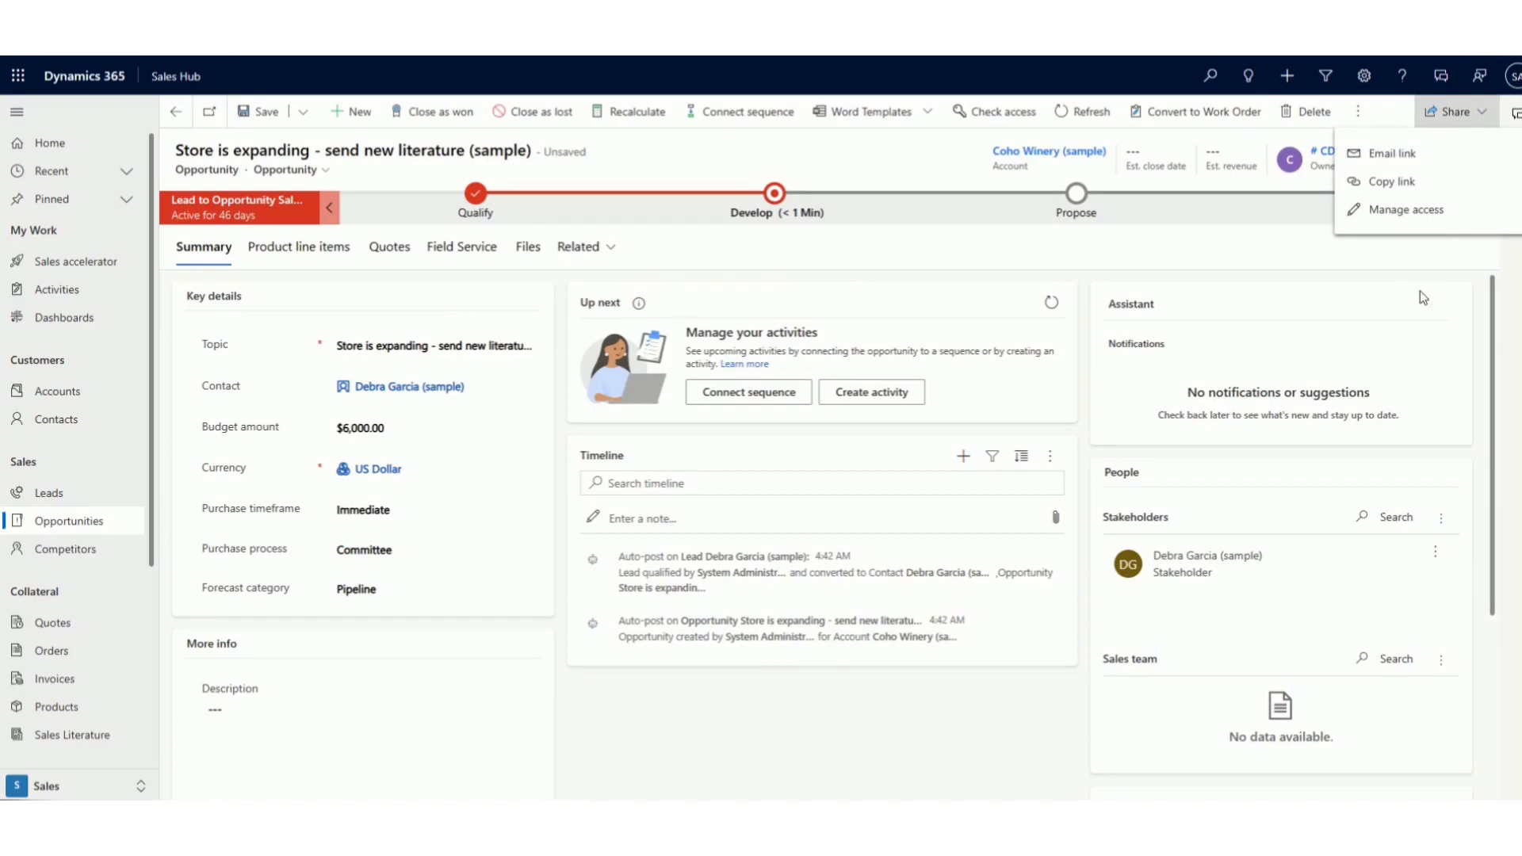
click(1447, 184)
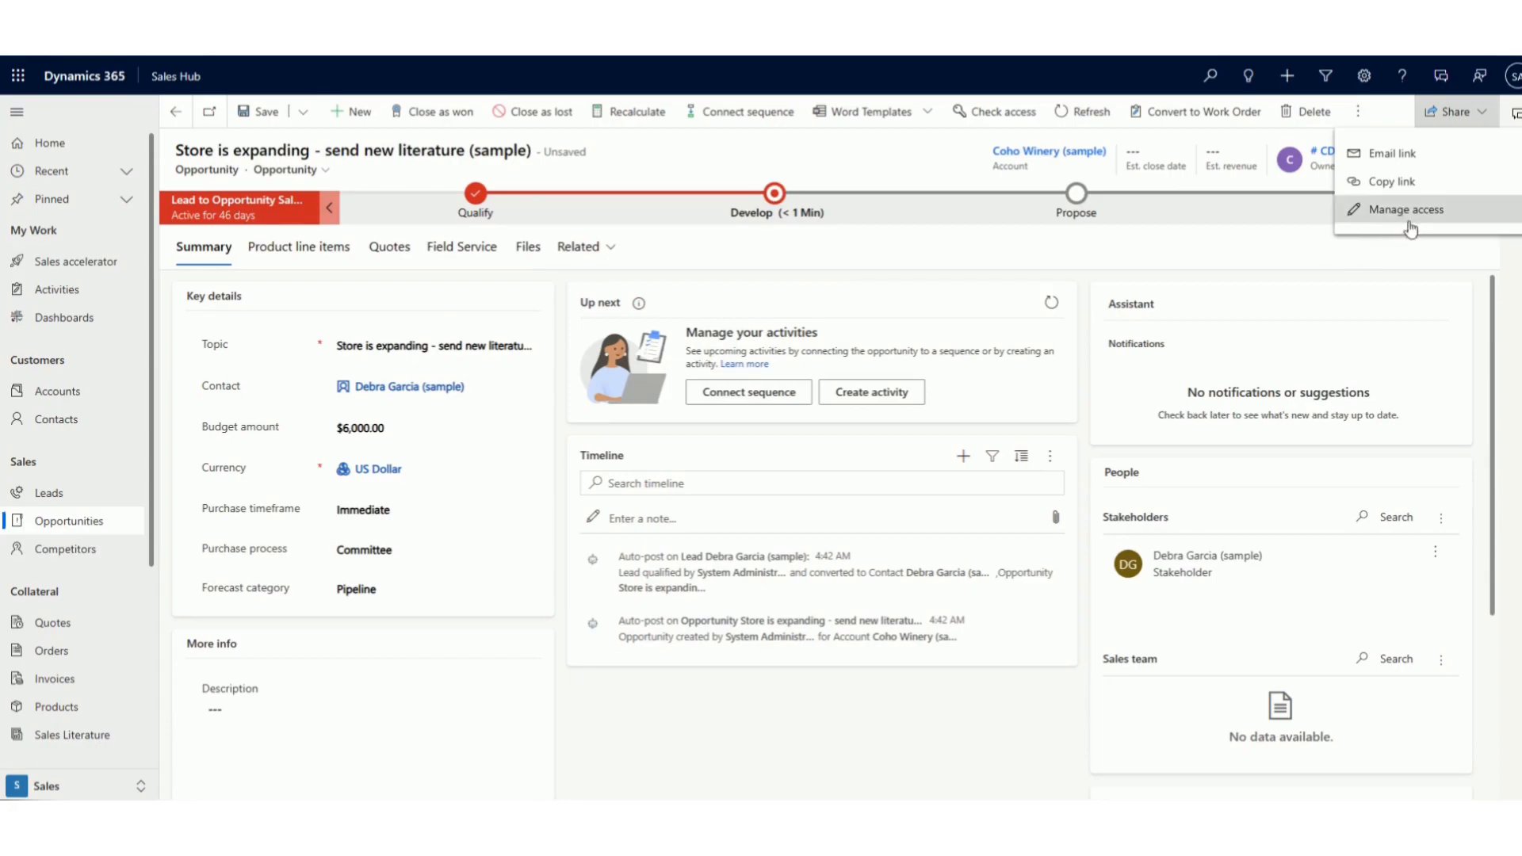
click(1187, 268)
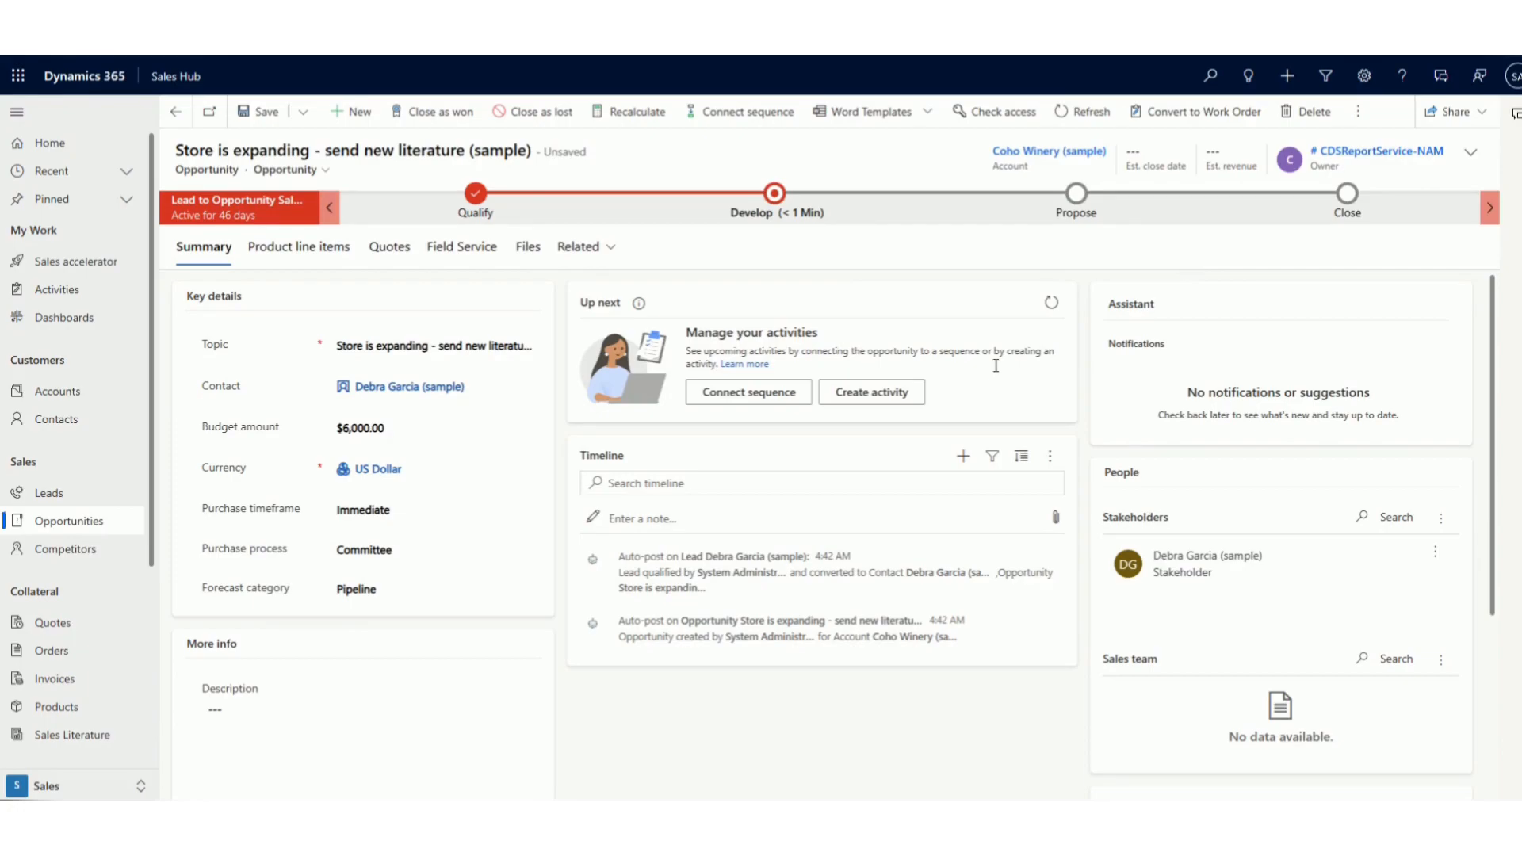
Step: Review the More info, Sales team and Competitors sections of the opportunity's summary
scroll(763, 514, down, 3)
scroll(763, 522, down, 1)
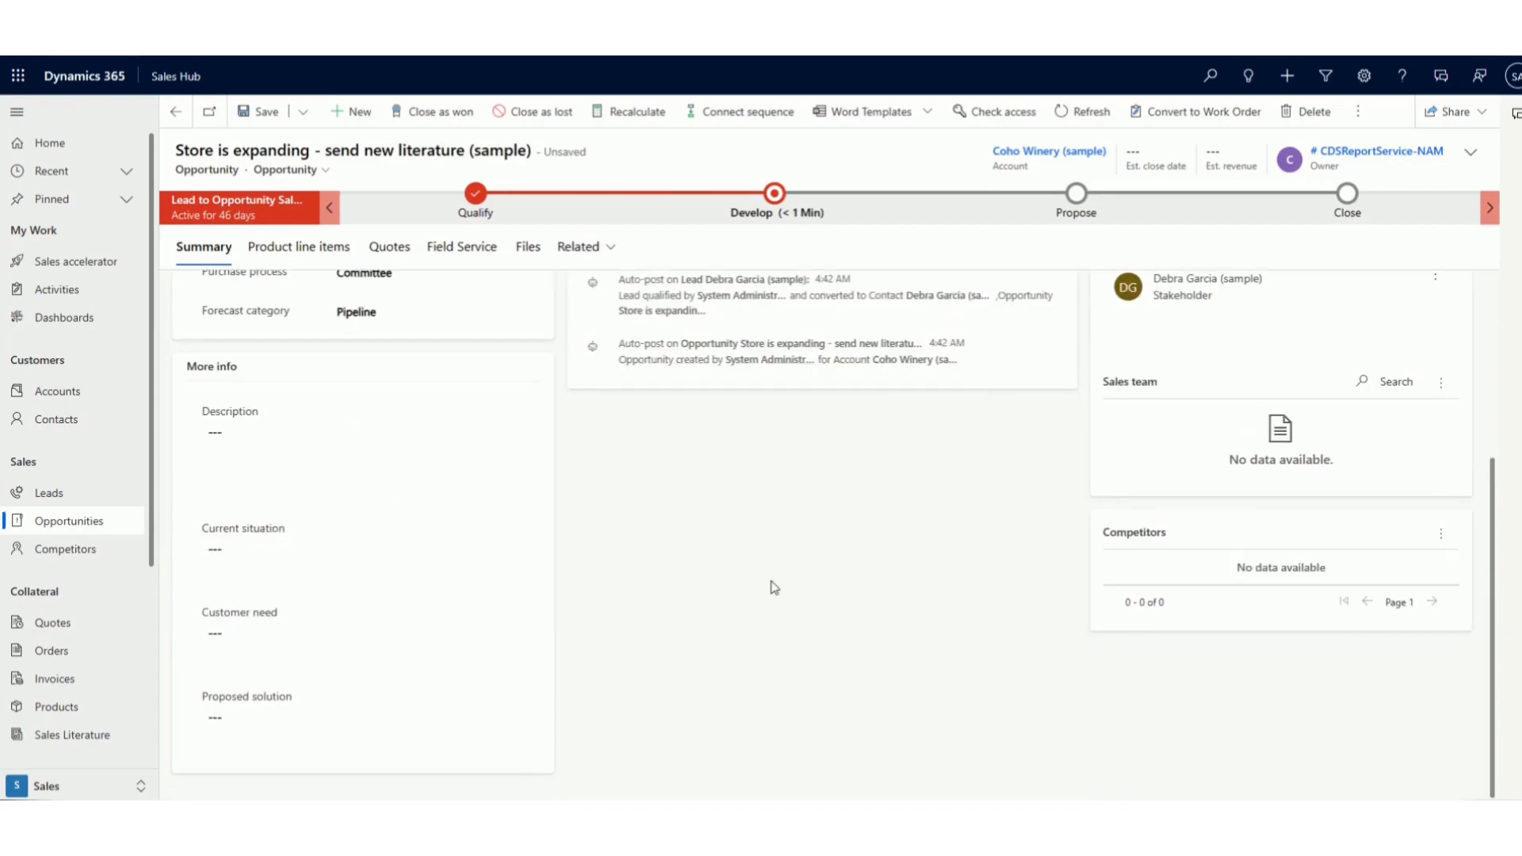
scroll(767, 587, up, 4)
scroll(766, 587, up, 1)
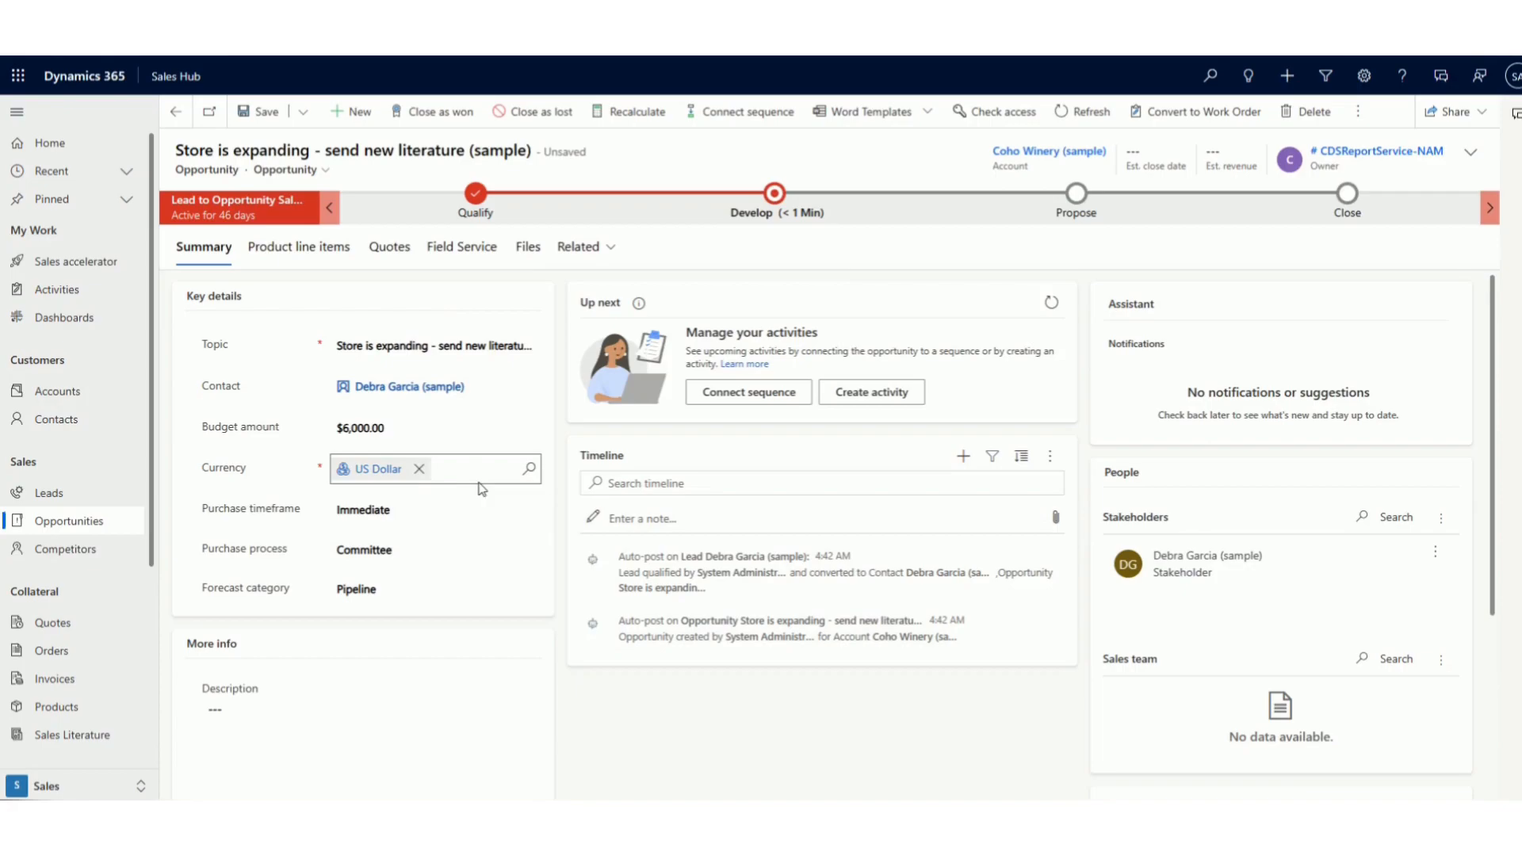
Step: Try to save the pending changes and open the opportunity's contact record, and view the contact's preview card
click(434, 389)
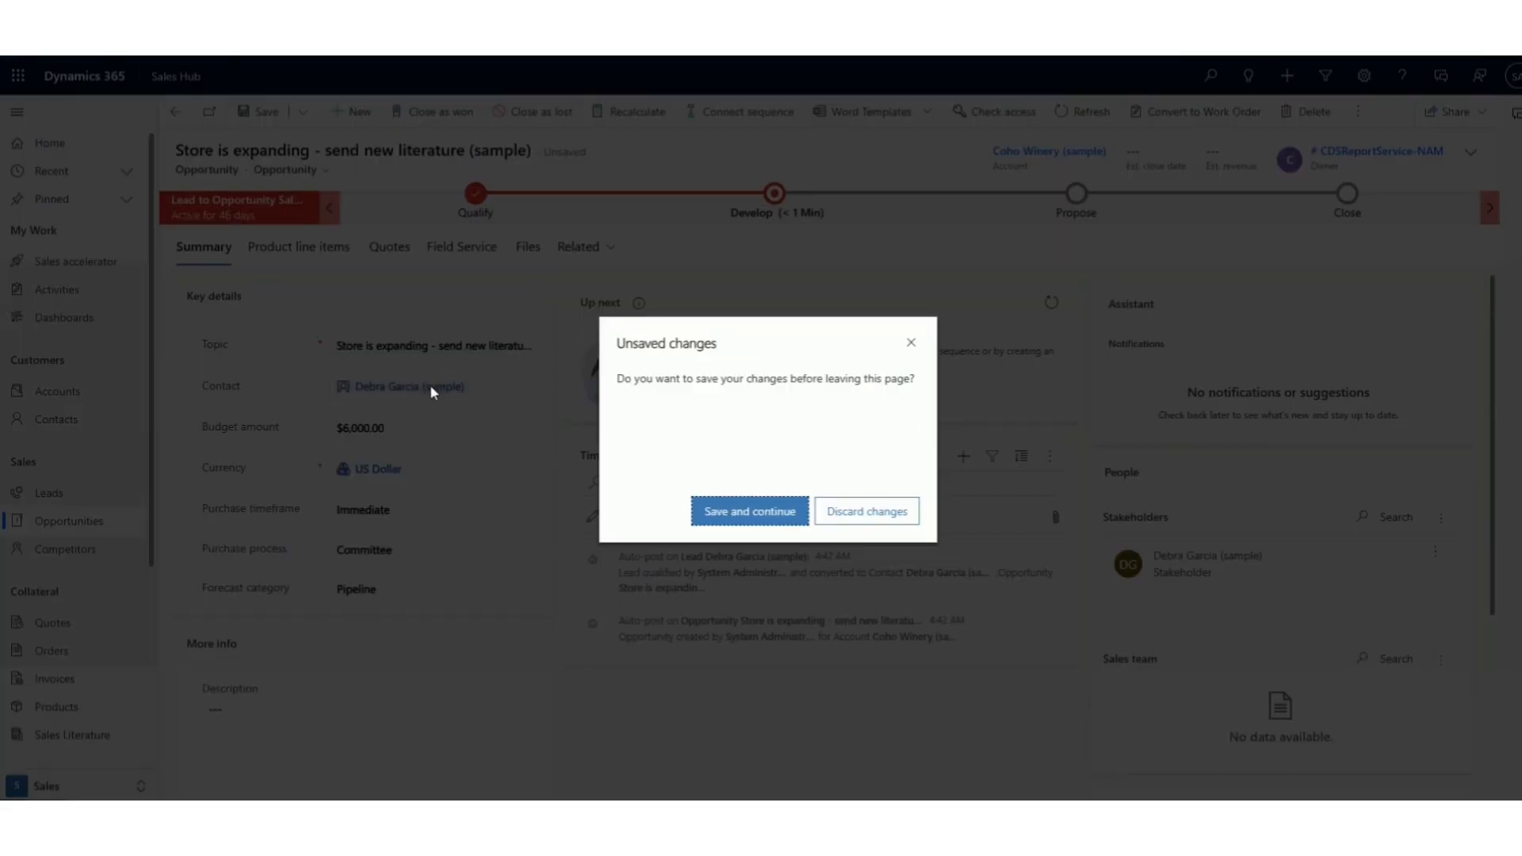
click(721, 510)
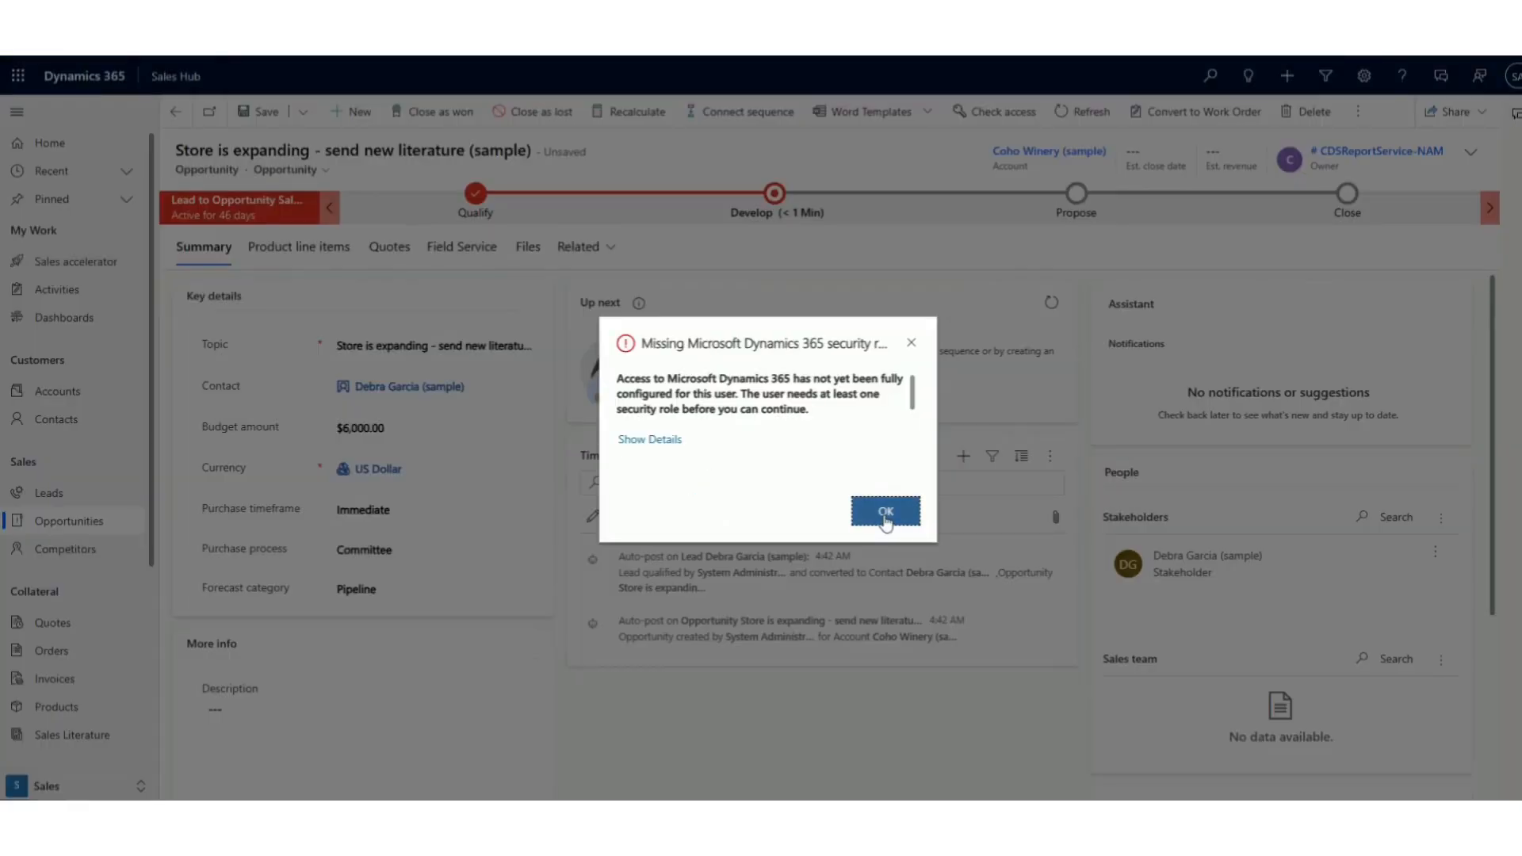
click(886, 513)
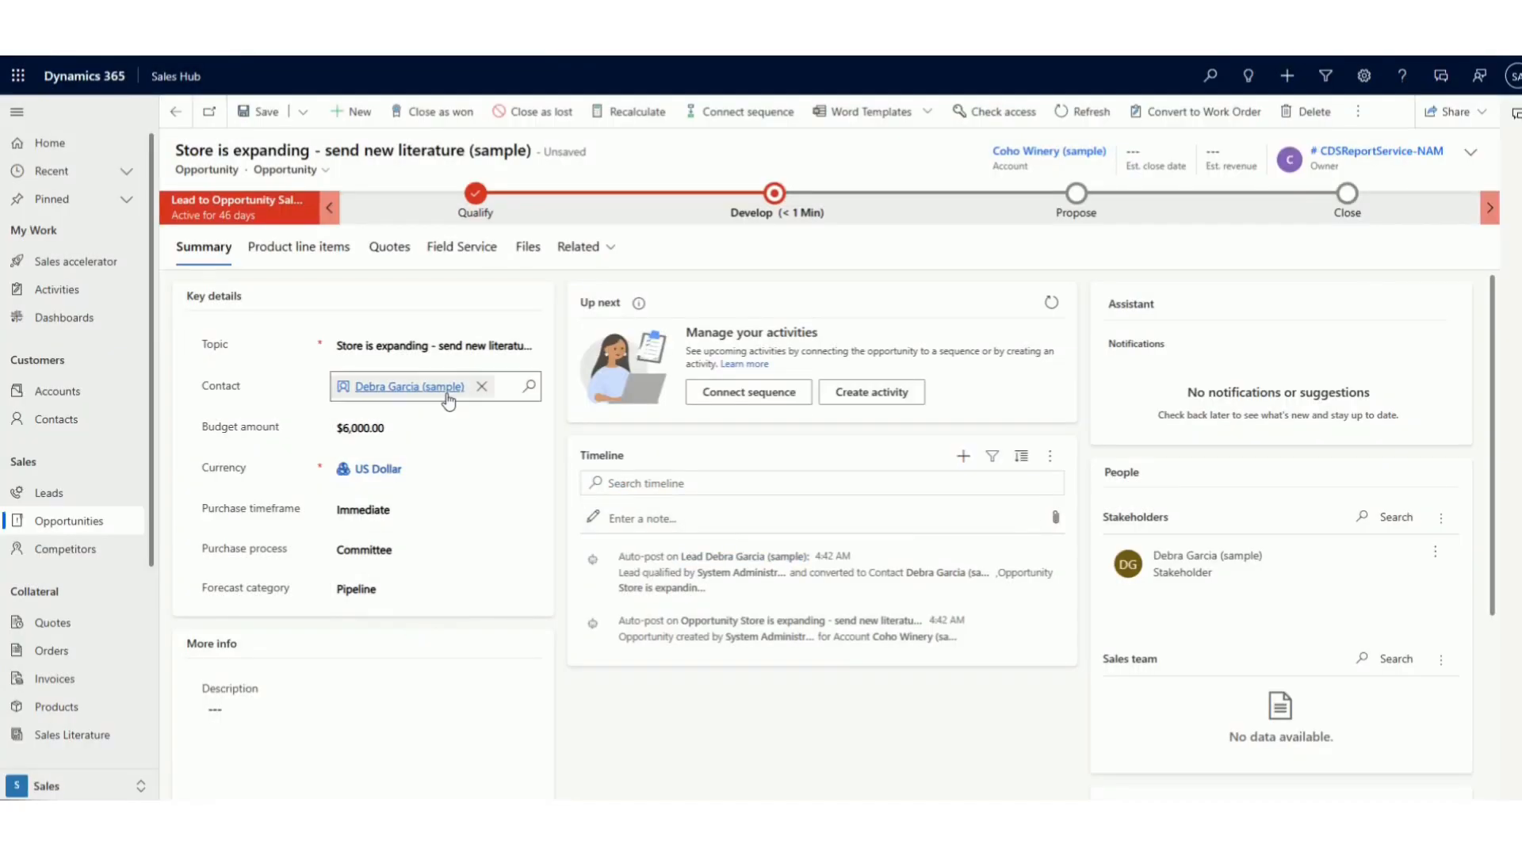
mouse_move(449, 401)
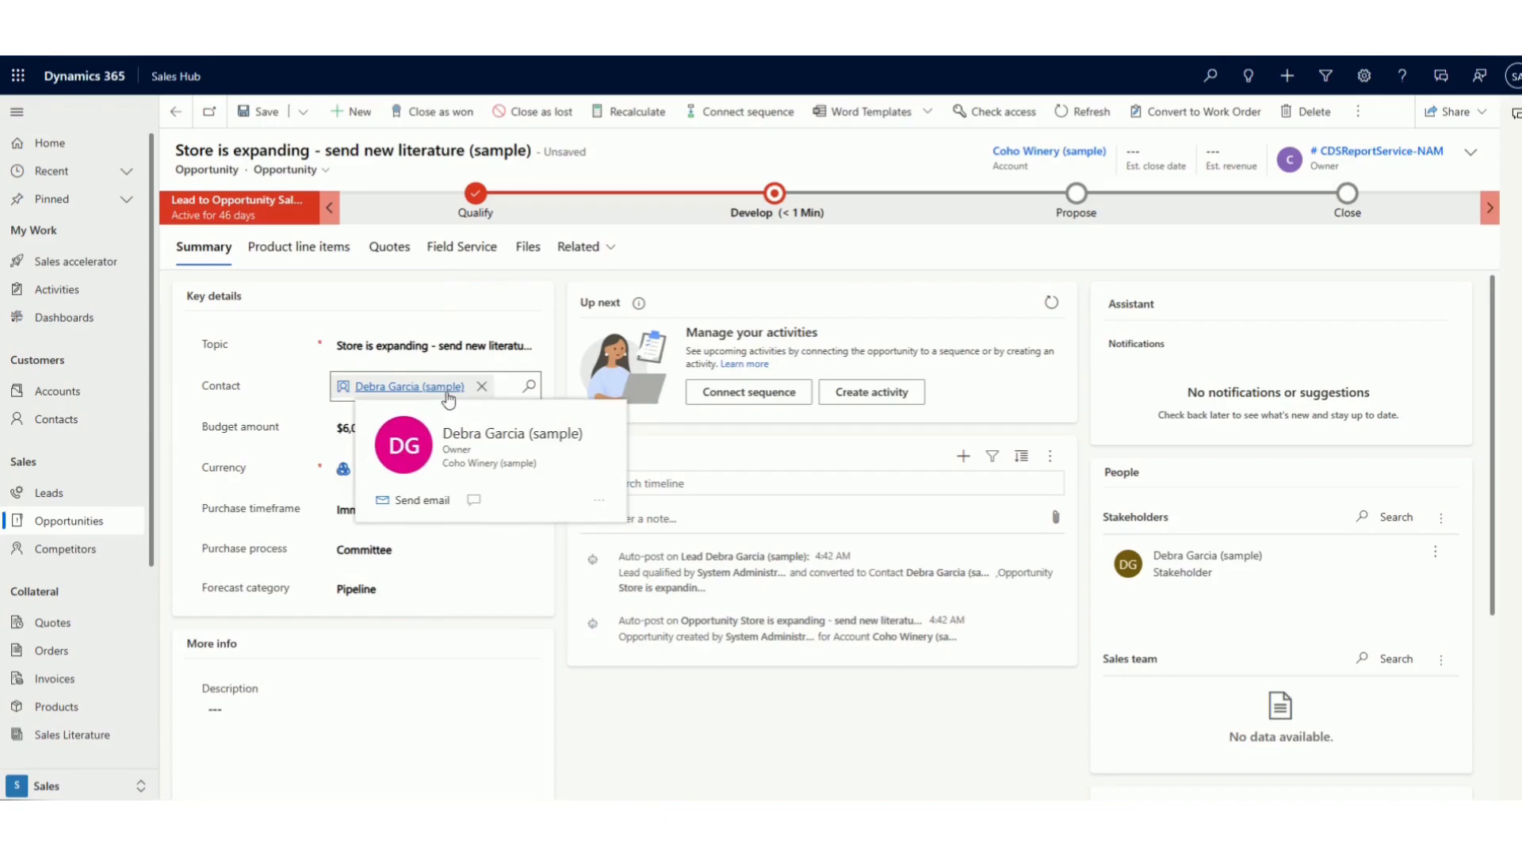
mouse_move(567, 475)
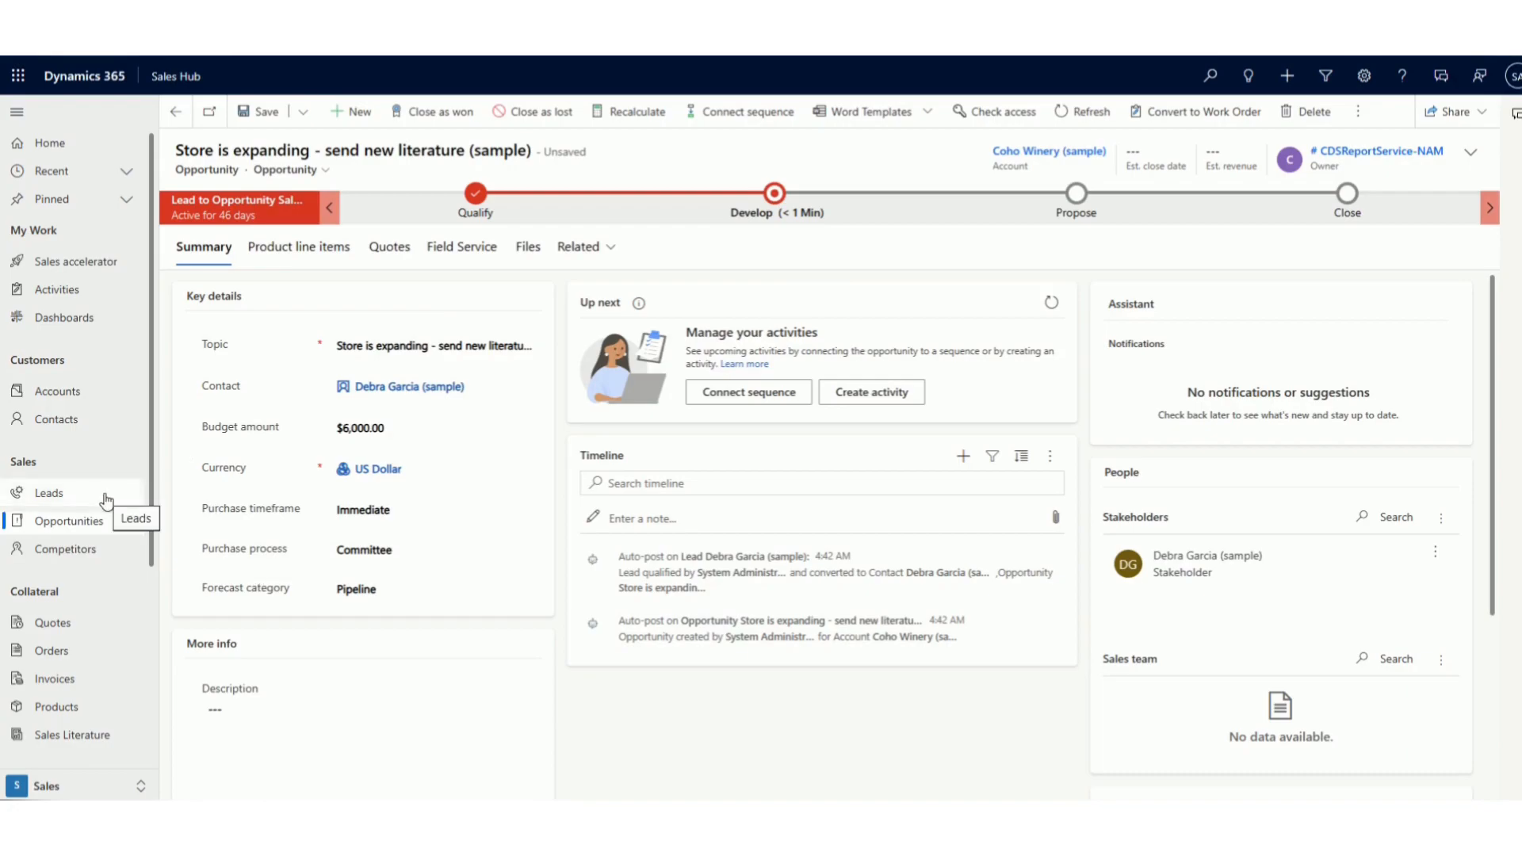
Step: Recheck the opportunity's product line items and quotes, and return to its summary
click(314, 252)
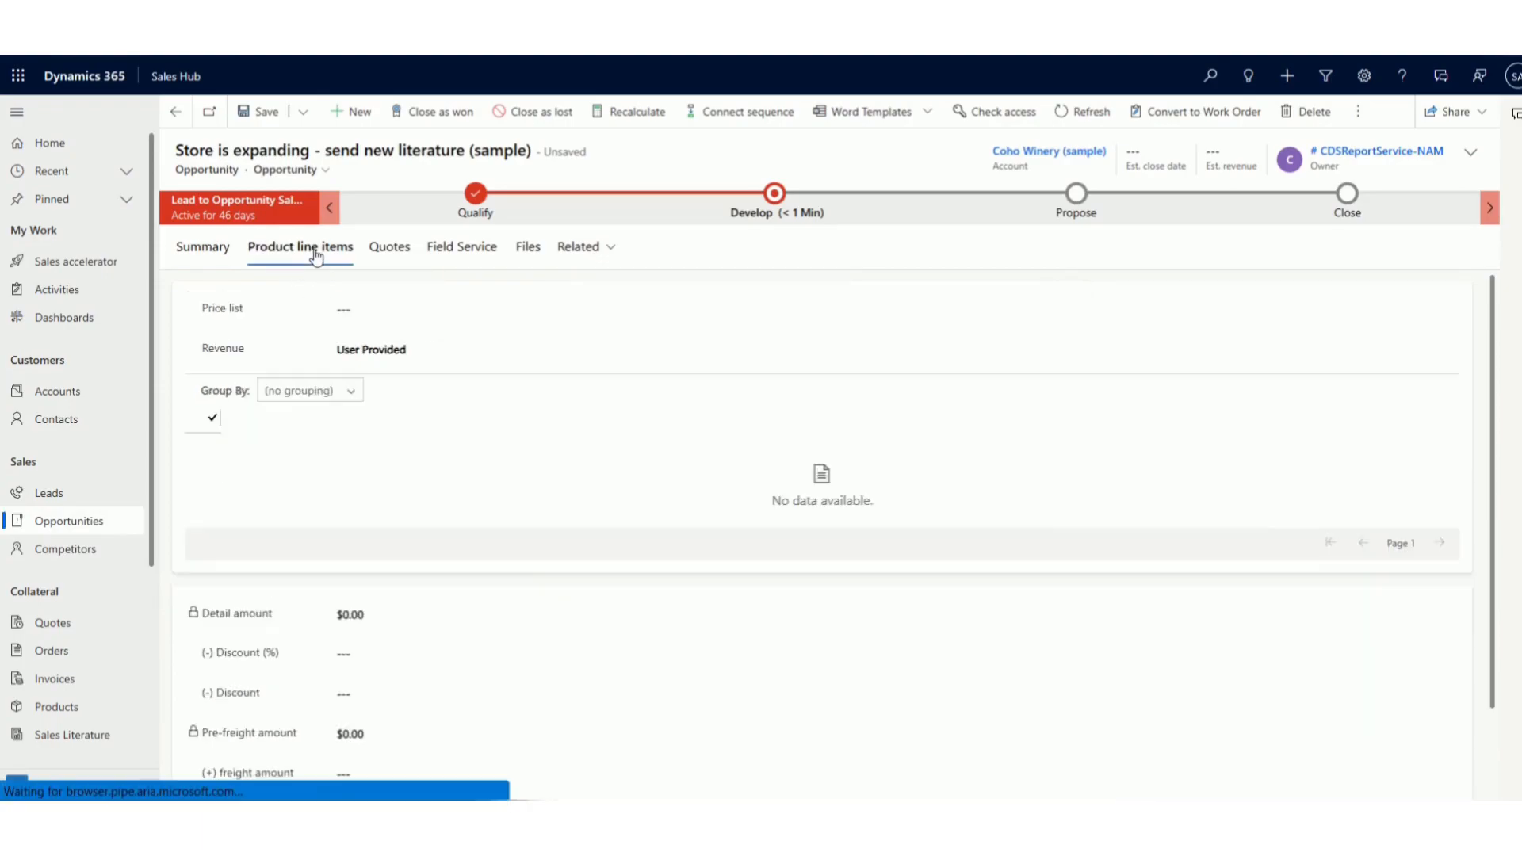
scroll(518, 666, down, 2)
scroll(514, 665, up, 2)
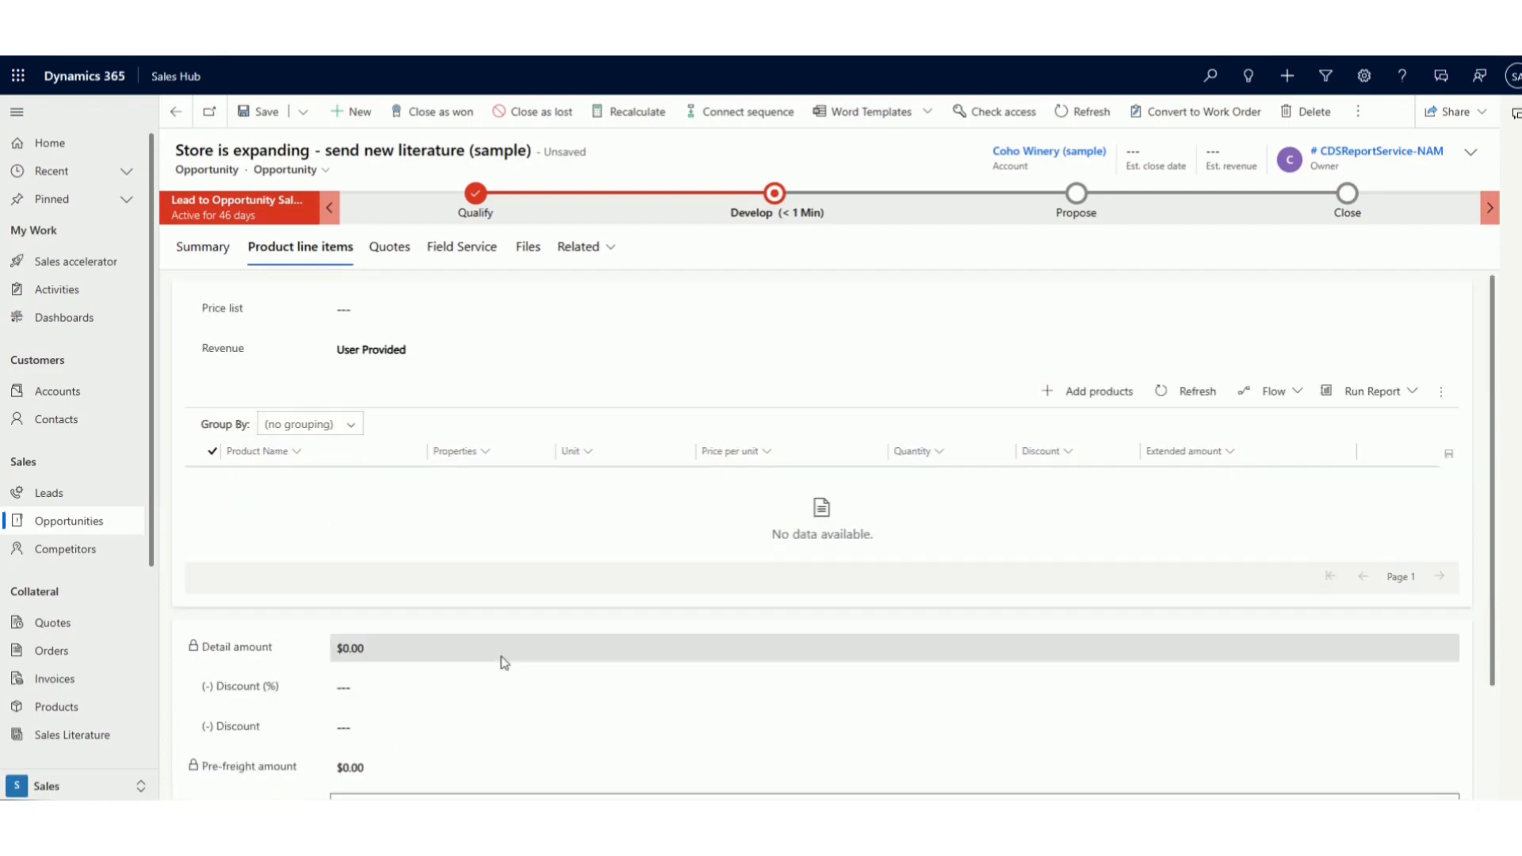
click(399, 260)
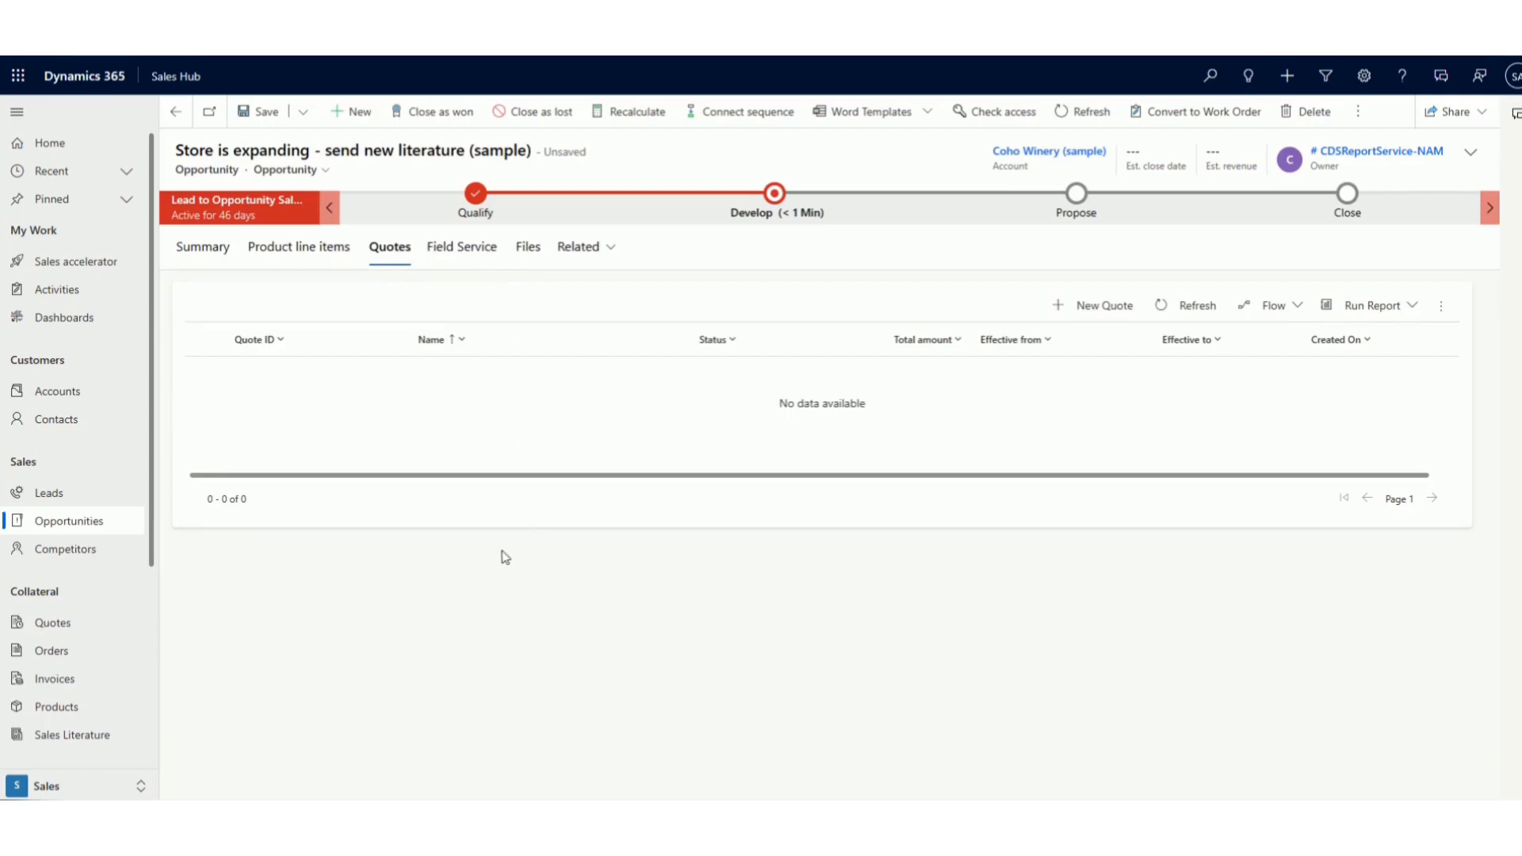
click(212, 254)
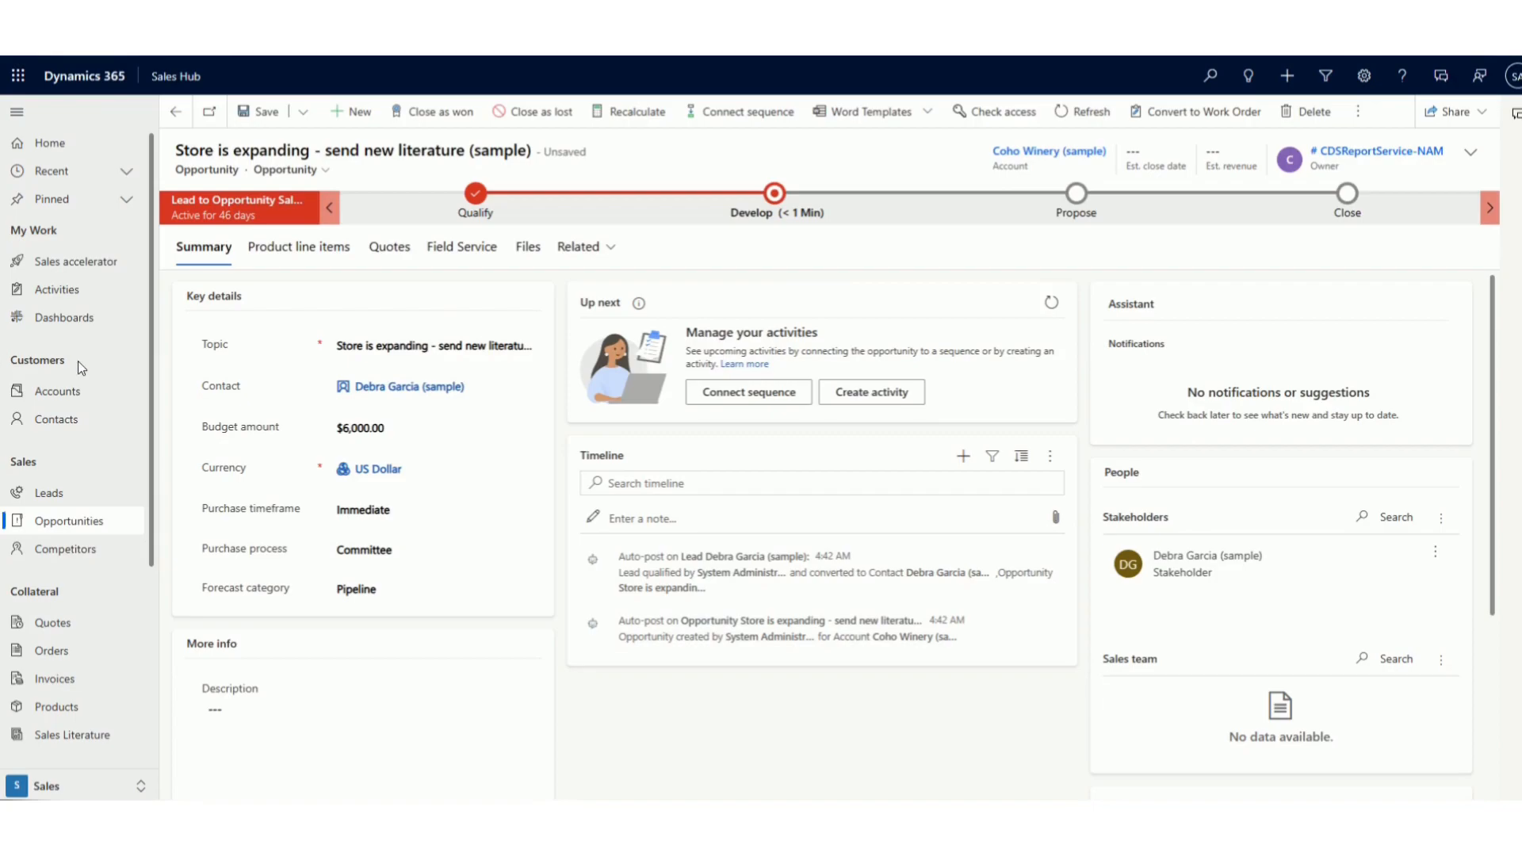
Step: Try to save the opportunity's pending changes and switch to Dashboards
click(76, 317)
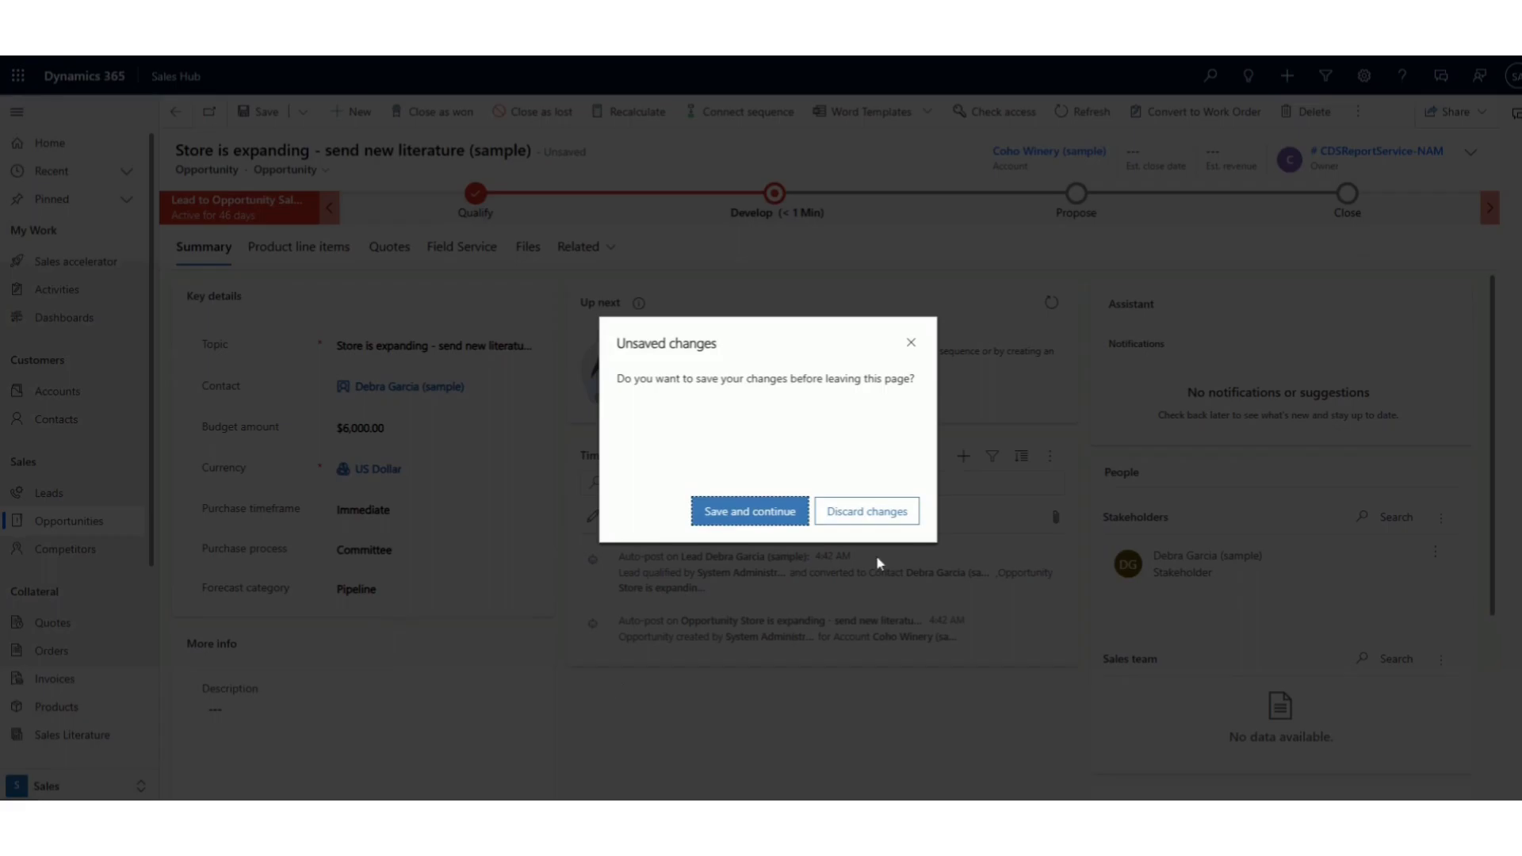
click(773, 513)
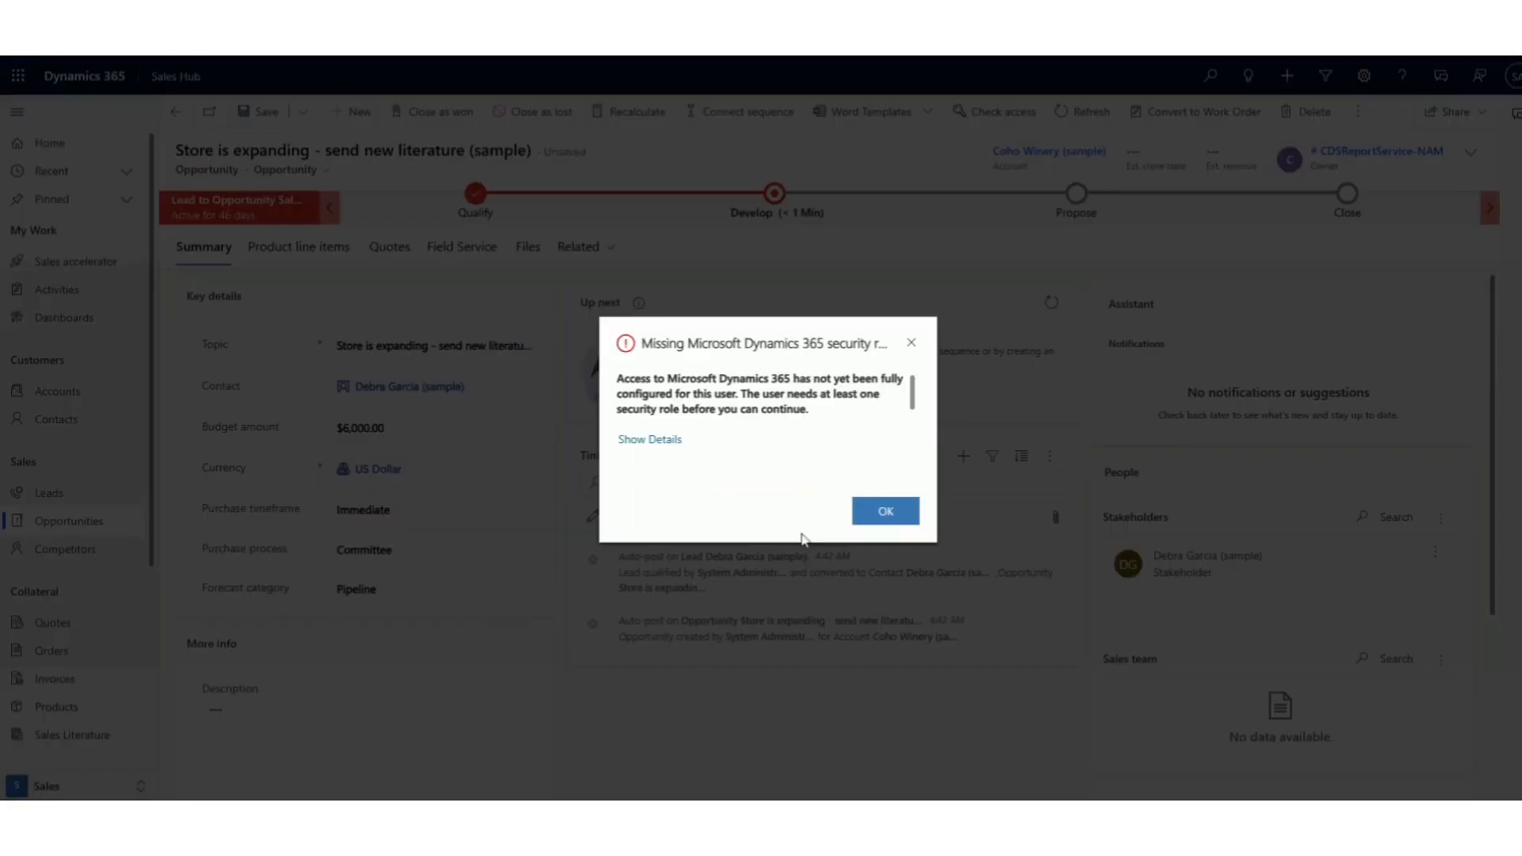
click(875, 514)
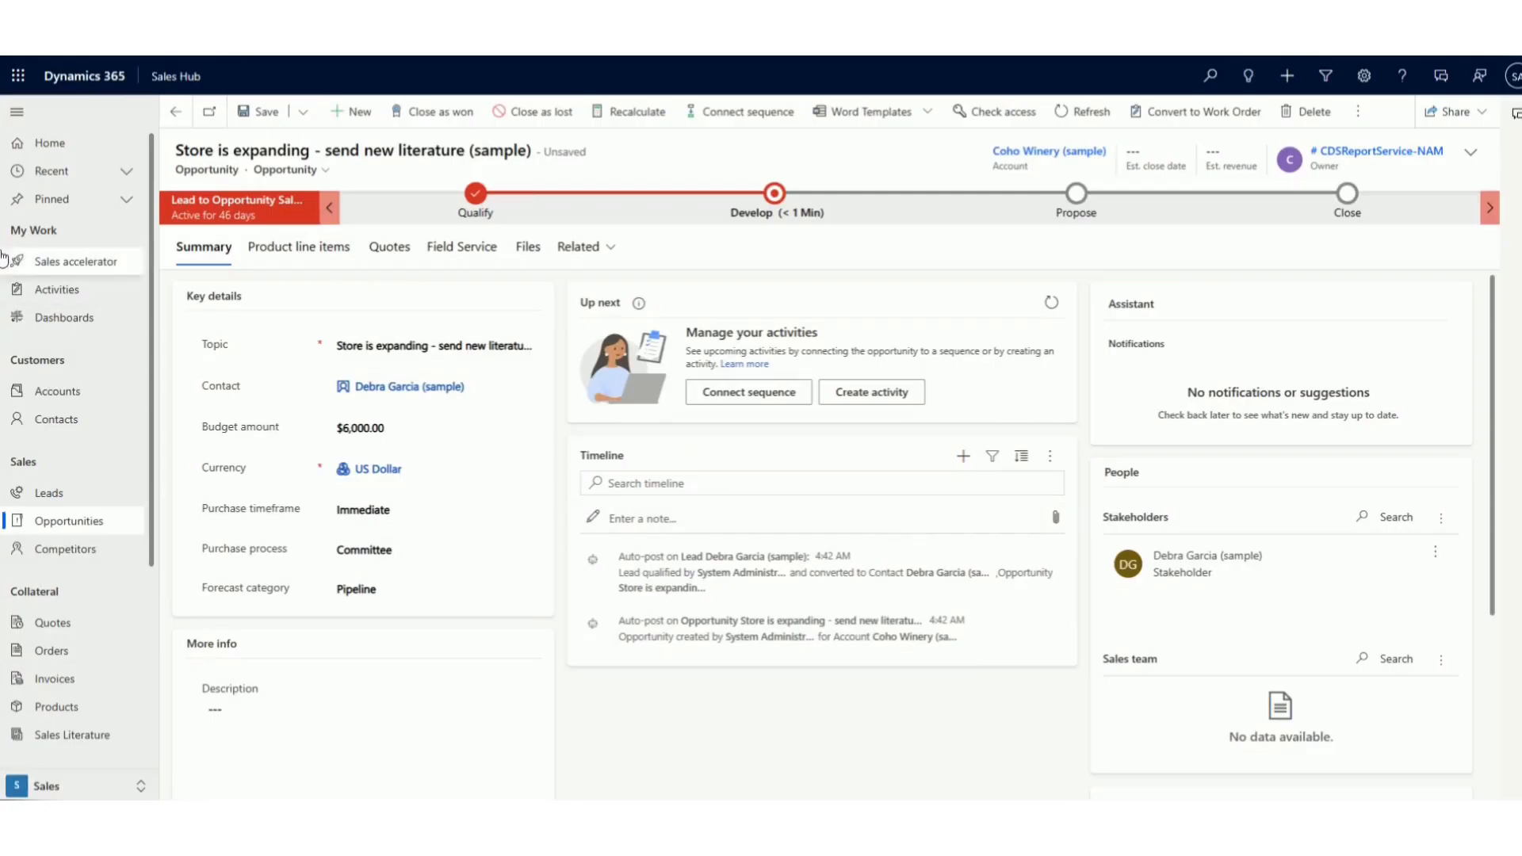
Step: Leave the unsaved opportunity for Dashboards and review the Sales Activity Social Dashboard's pipeline, leads, open opportunities and closed opportunities charts
click(65, 318)
click(902, 519)
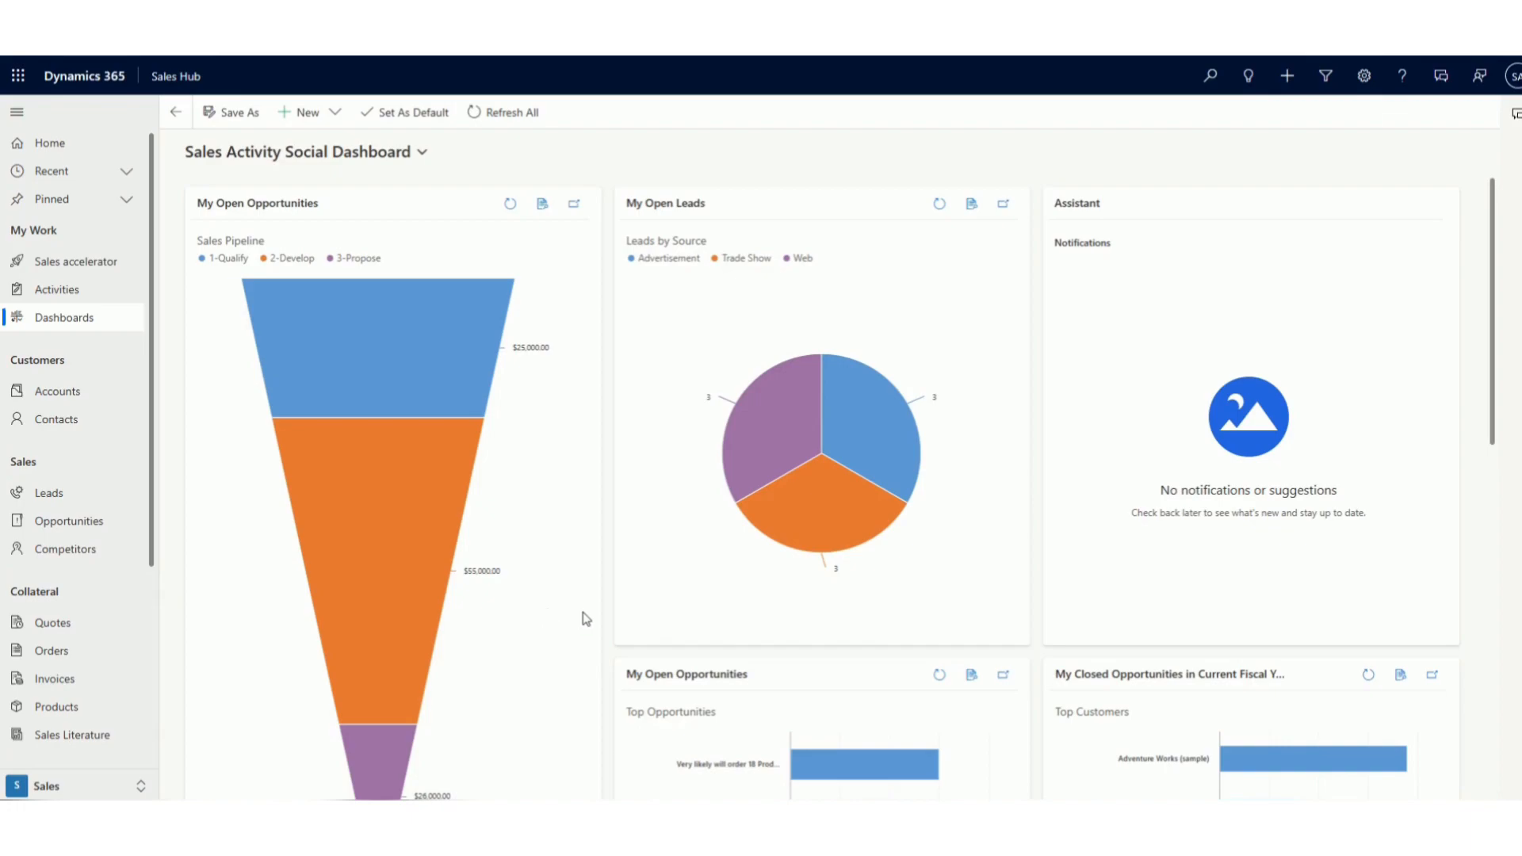
drag(1494, 371, 1504, 382)
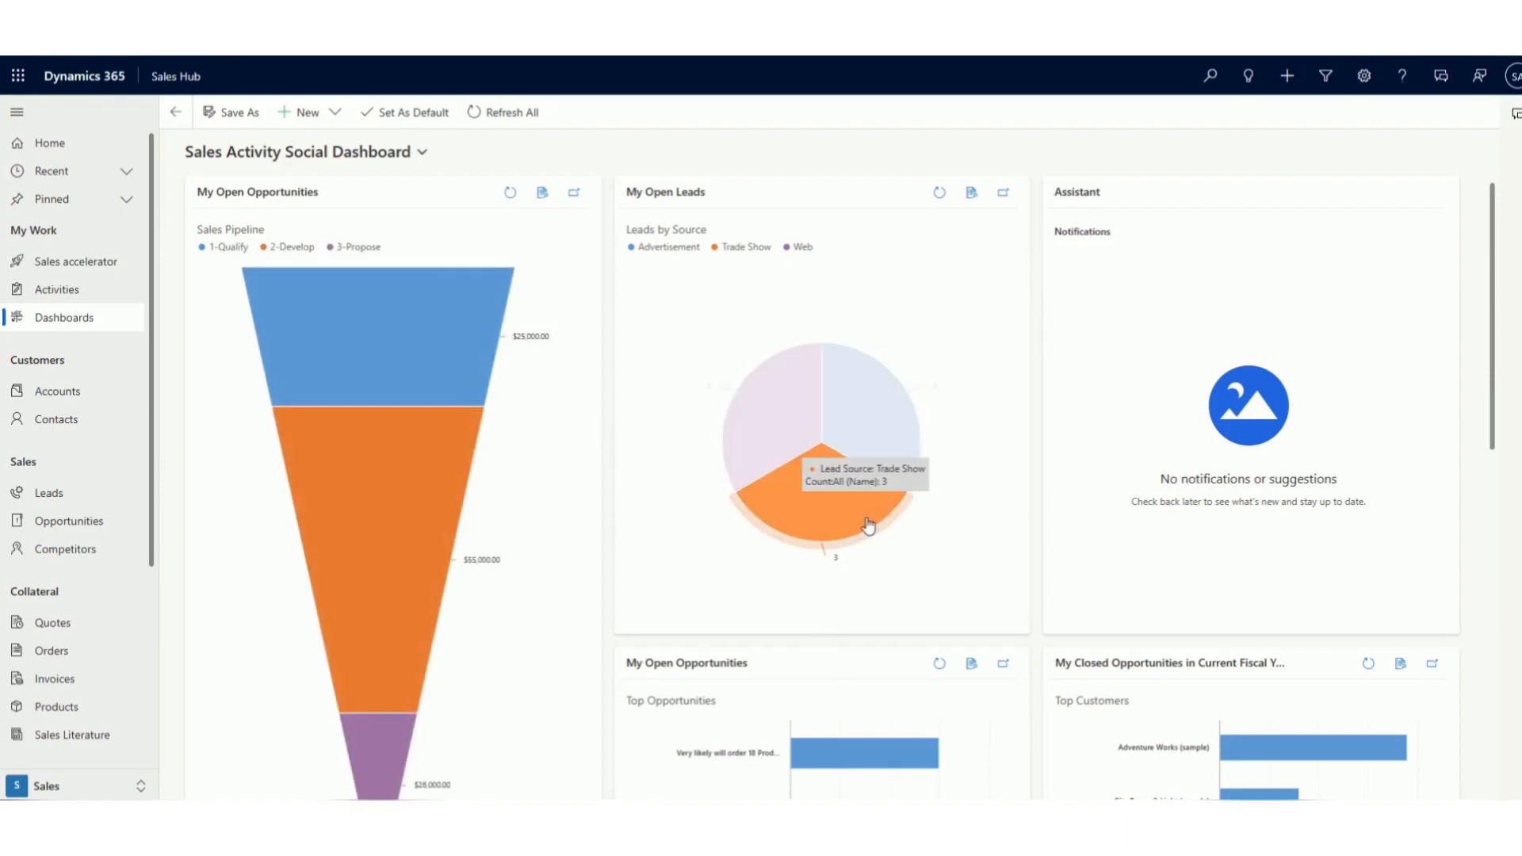
scroll(866, 516, down, 4)
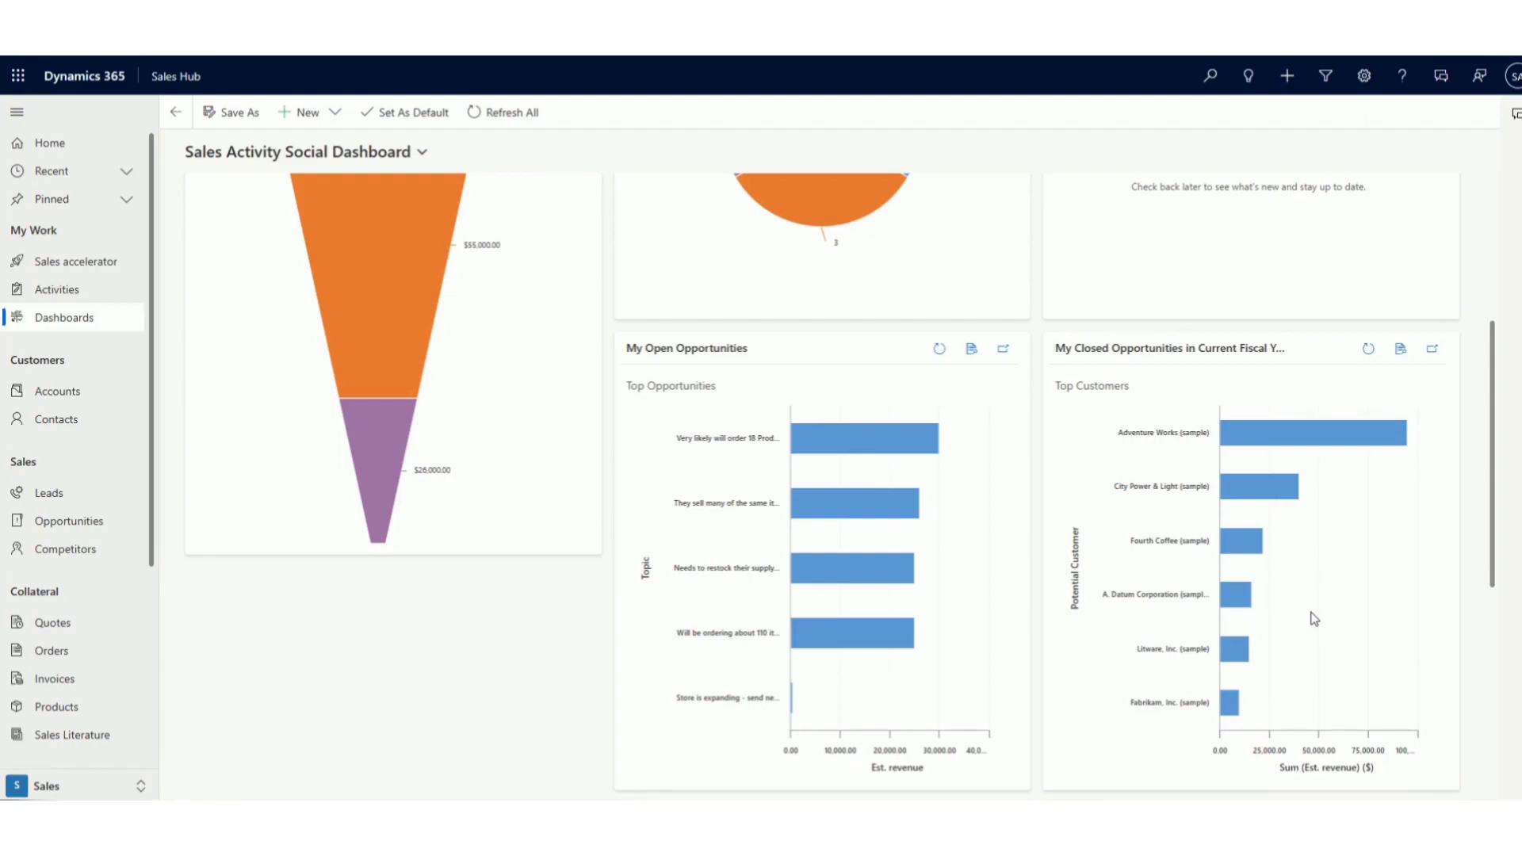
scroll(1315, 619, up, 4)
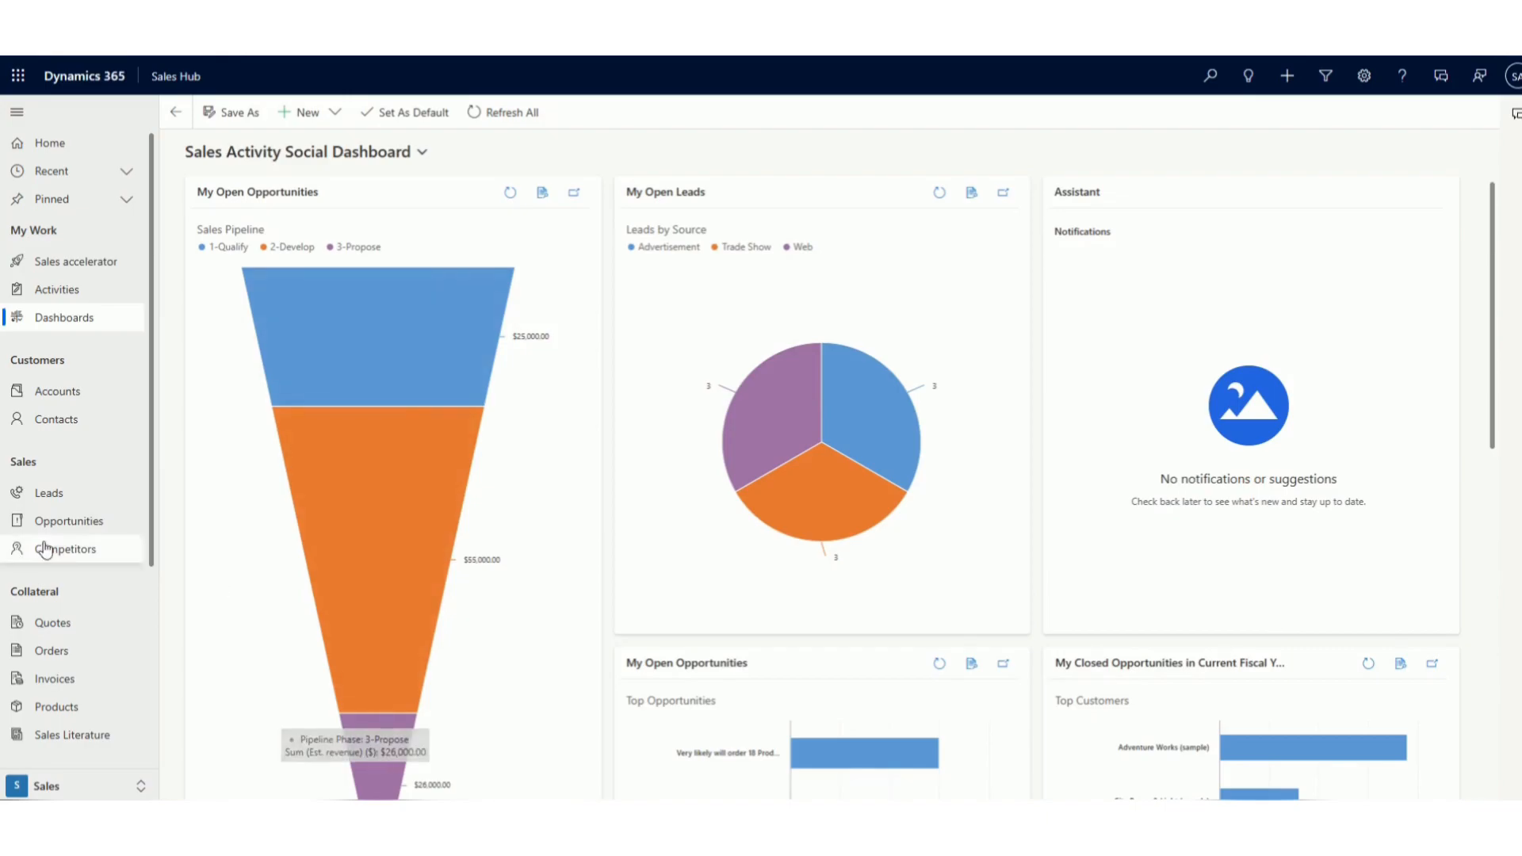
Step: Open an opportunity record from the My Open Opportunities list
click(68, 523)
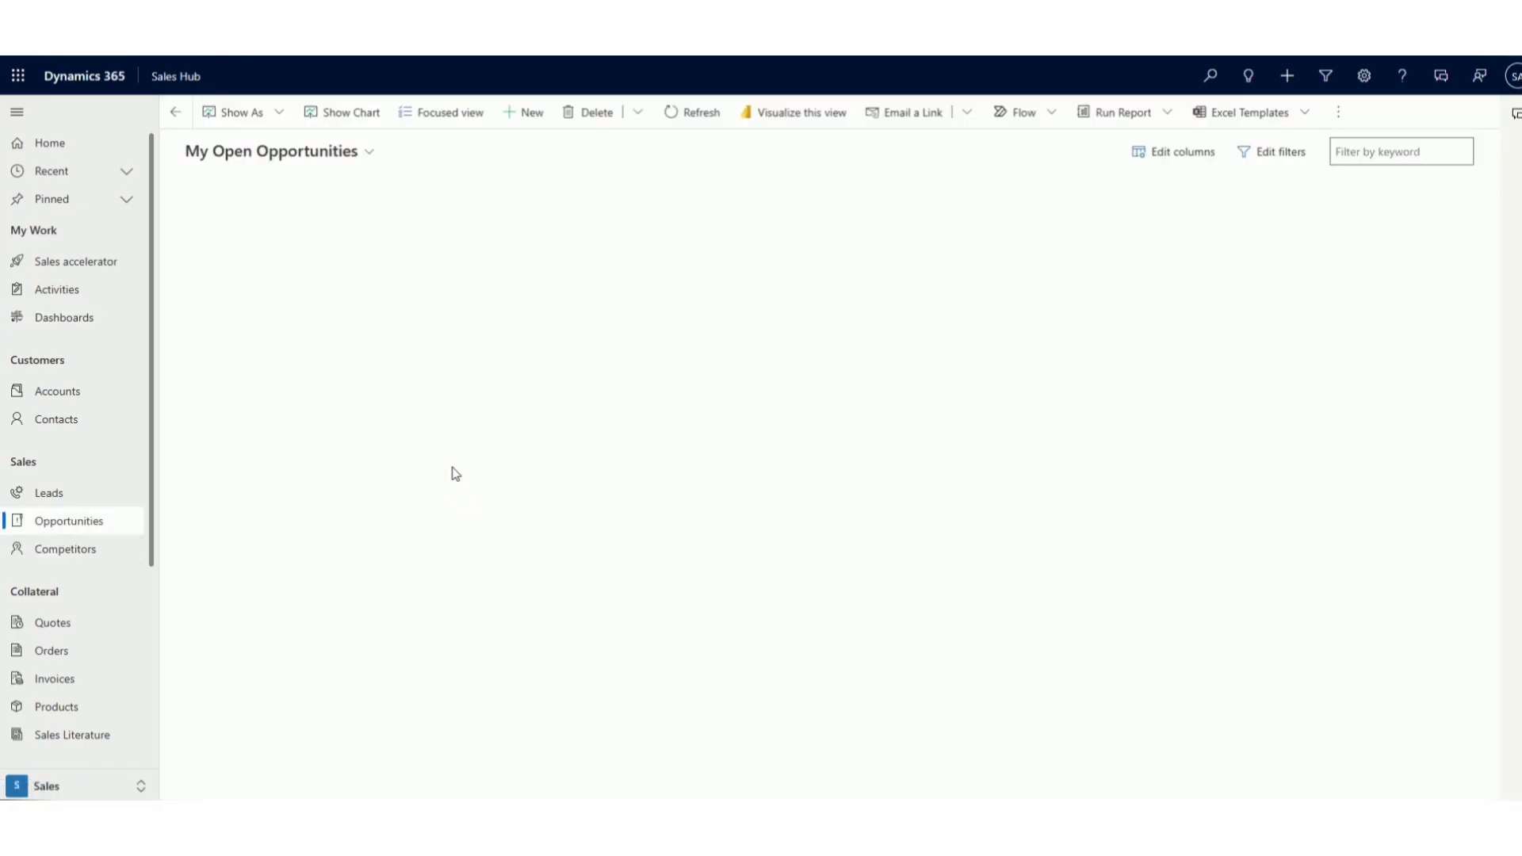
click(467, 231)
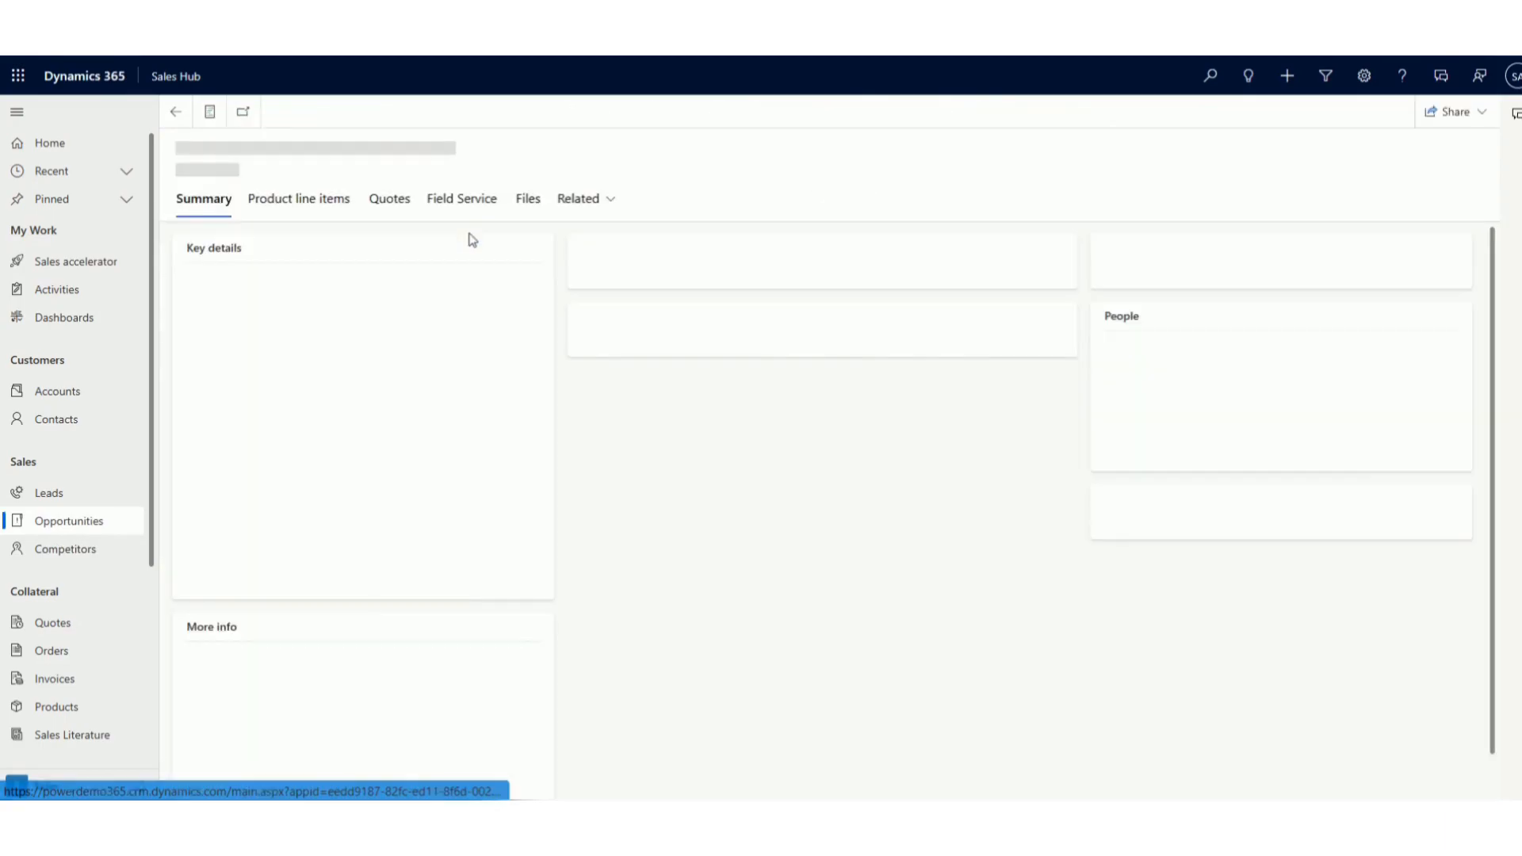